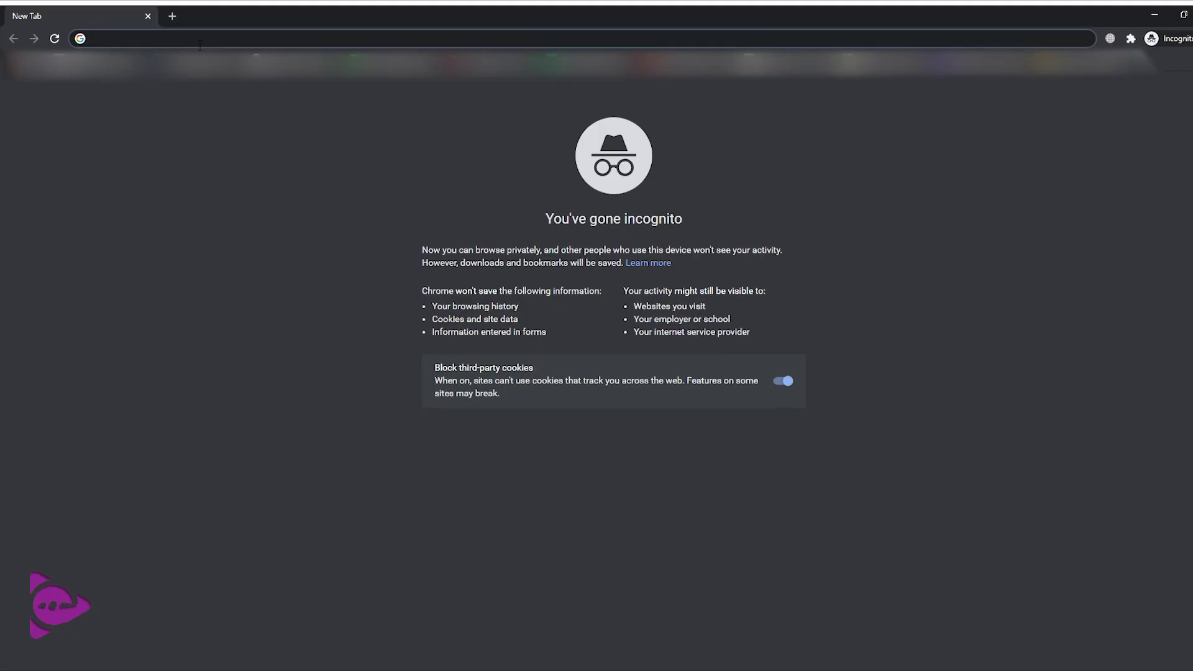
Go to nata.in and open the NATA-2020 registration portal's login page
{"action": "type", "text": "nata"}
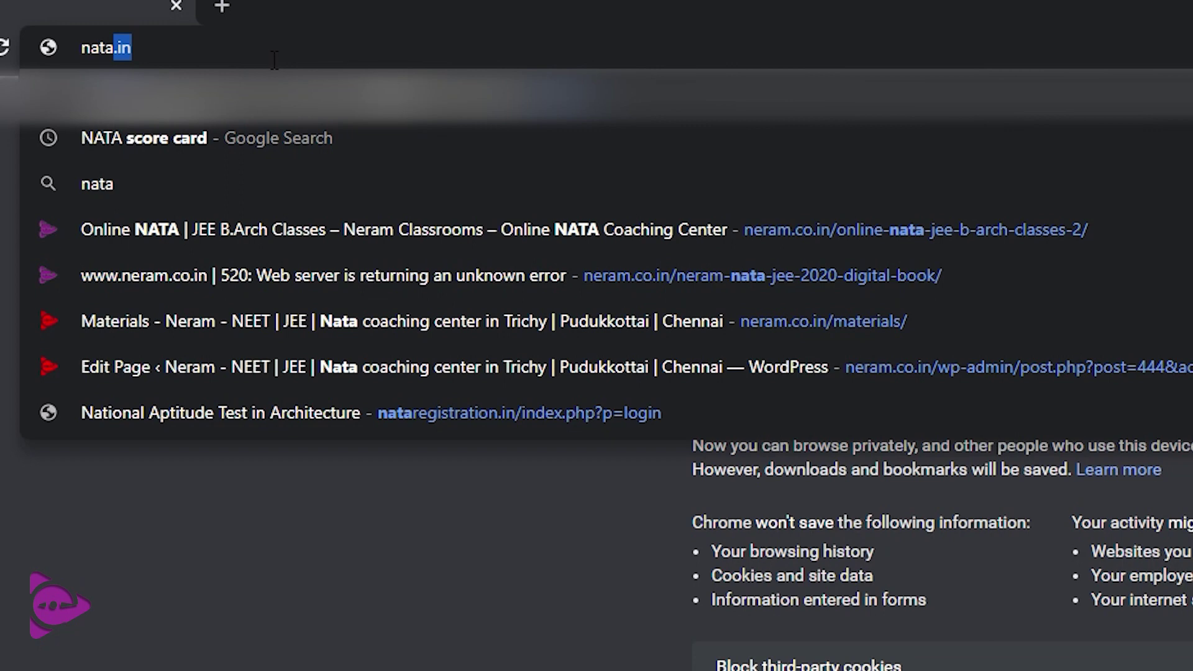
{"action": "type", "text": ".in"}
{"action": "key", "text": "Return"}
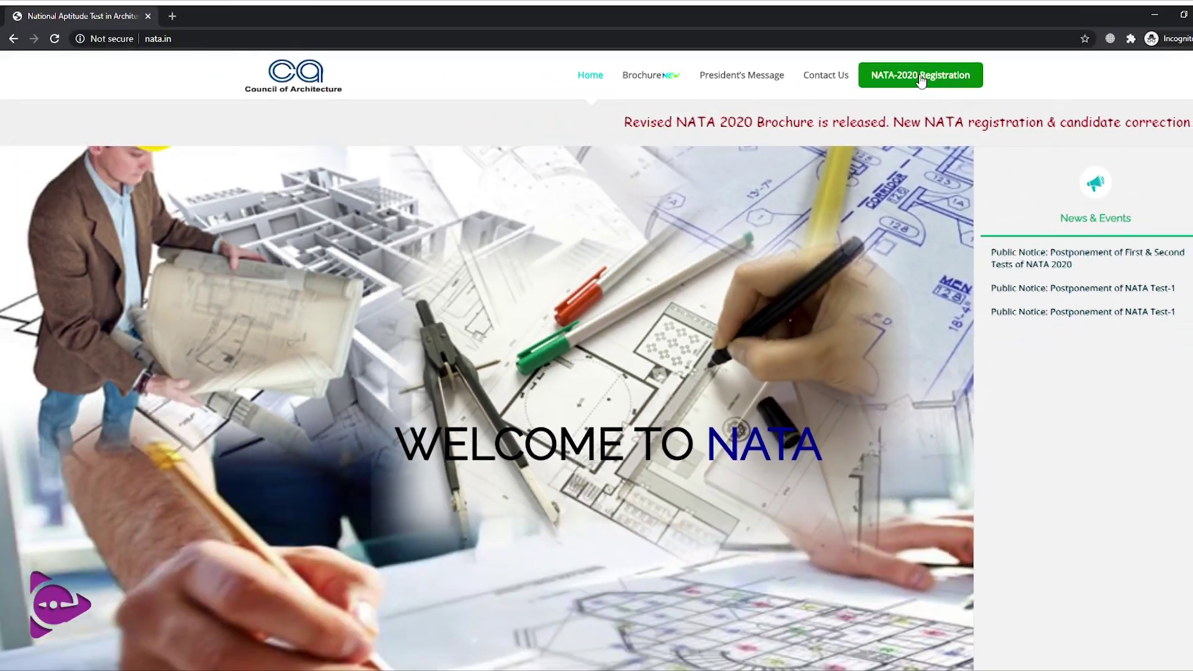
{"action": "left_click", "coordinate": [810, 59]}
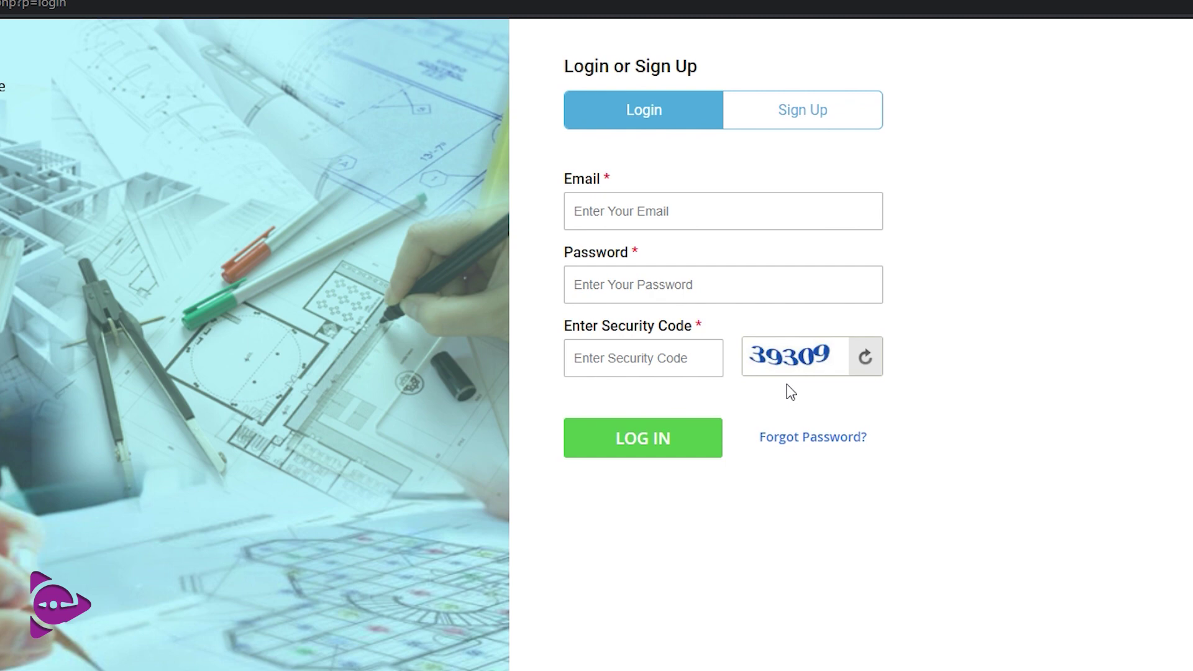
Start a new Sign Up and fill the candidate's name, parents' names, mobile number and e-mail
{"action": "left_click", "coordinate": [795, 120]}
{"action": "left_click", "coordinate": [586, 163]}
{"action": "left_click", "coordinate": [585, 180]}
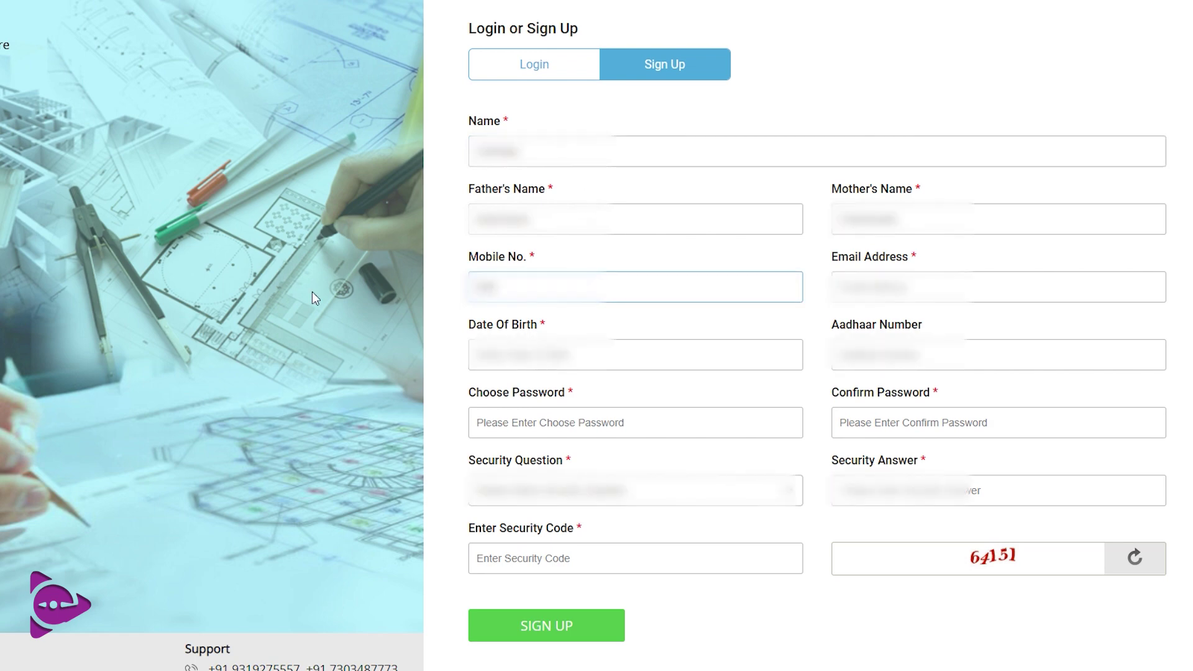
{"action": "type", "text": "98765"}
{"action": "left_click", "coordinate": [940, 301]}
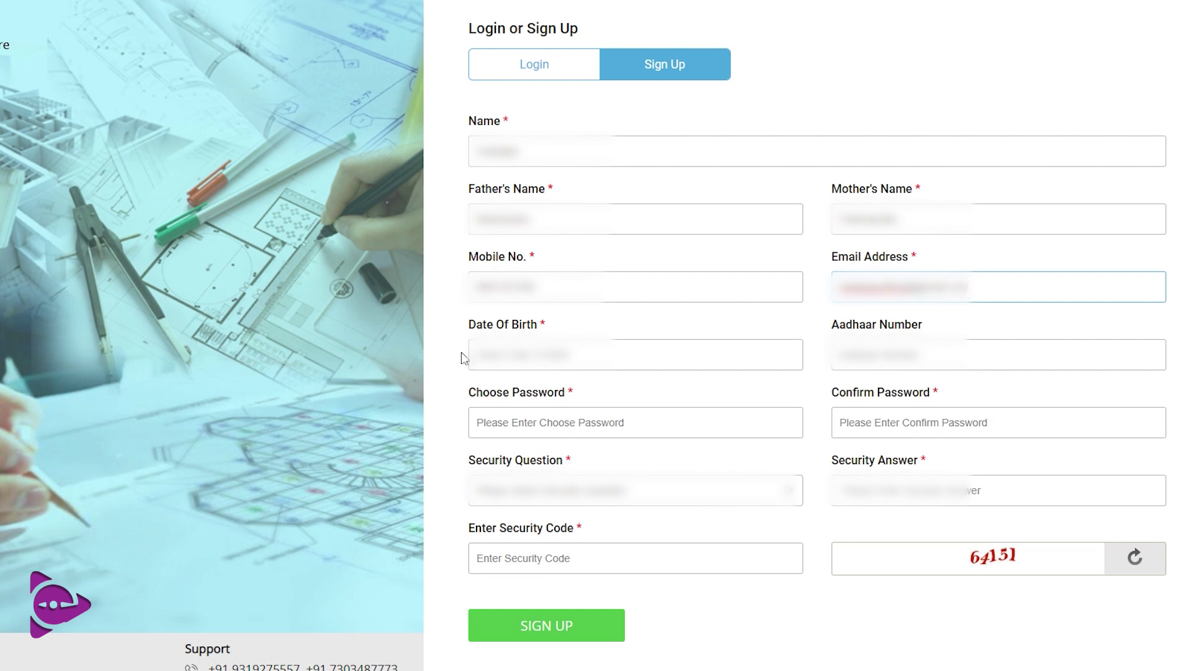
Pick the date of birth from the calendar and enter the Aadhaar number
{"action": "left_click", "coordinate": [484, 356]}
{"action": "left_click", "coordinate": [604, 387]}
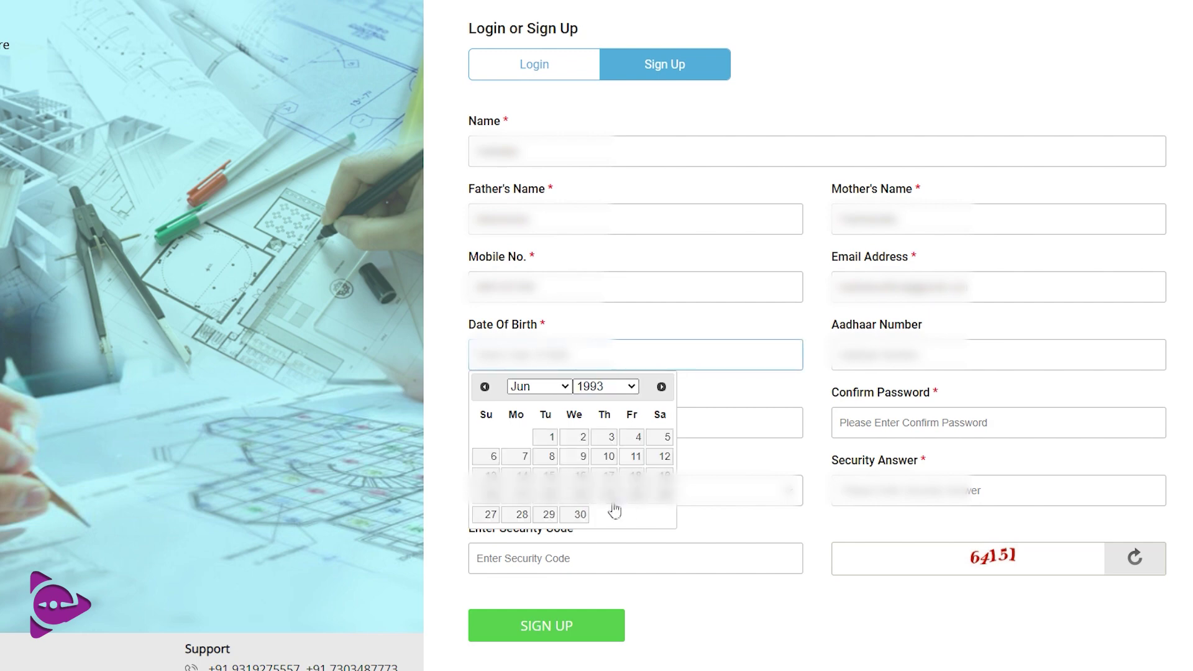
{"action": "left_click", "coordinate": [574, 504]}
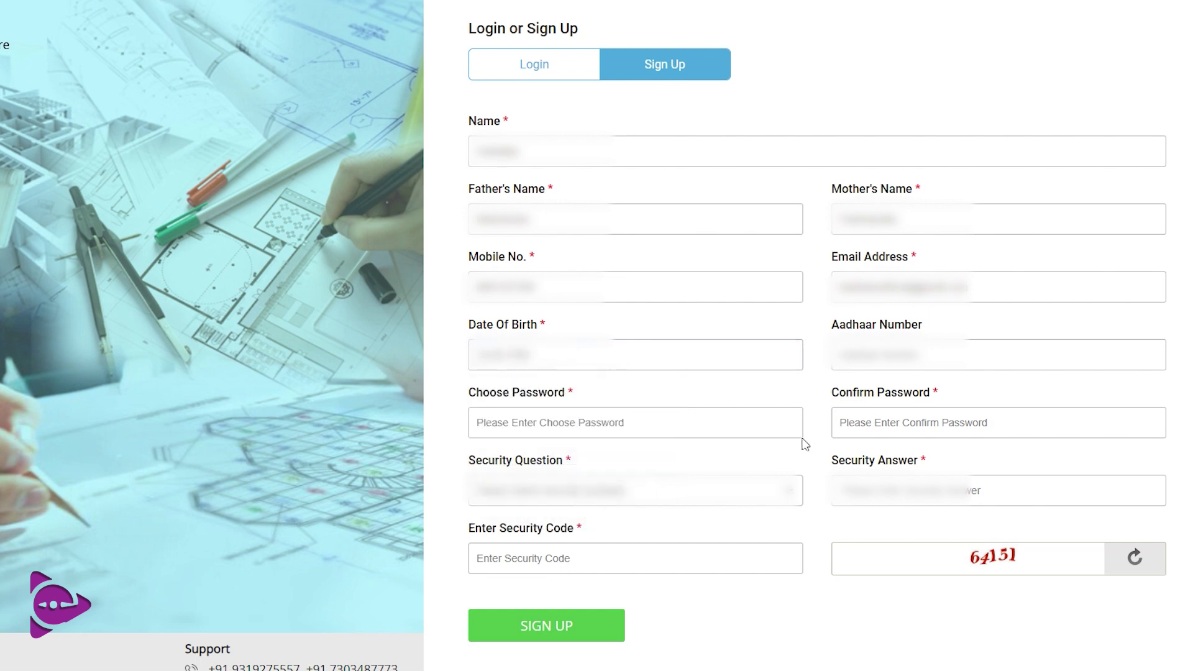
{"action": "left_click", "coordinate": [870, 368]}
{"action": "type", "text": "2"}
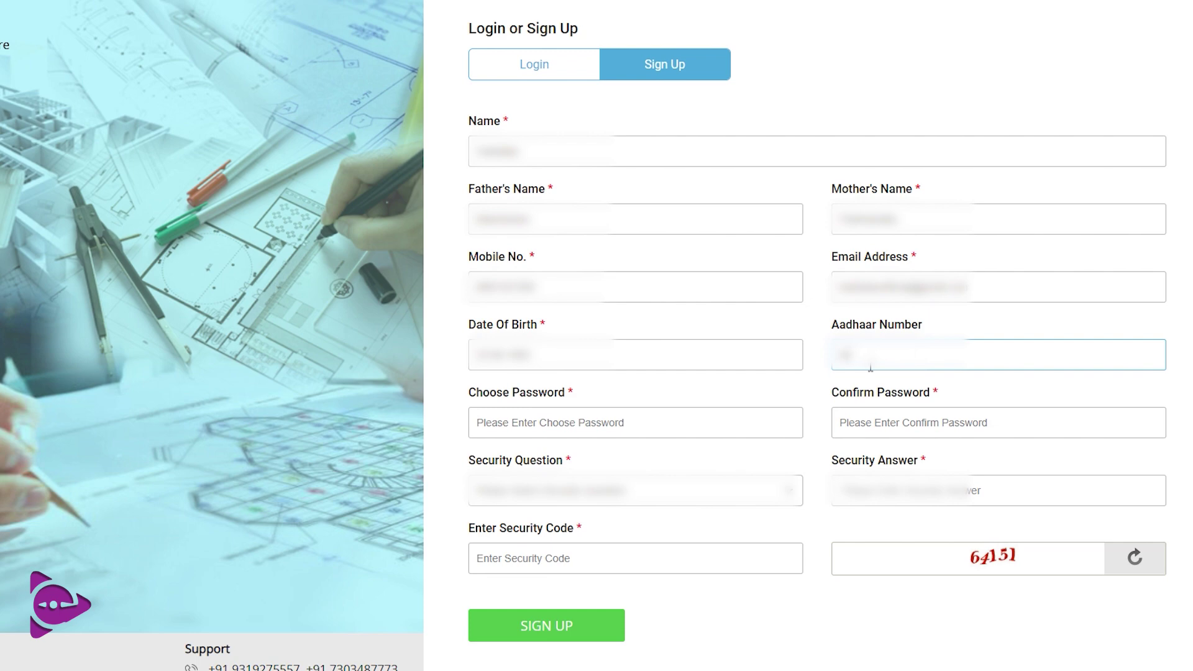
{"action": "left_click", "coordinate": [678, 431]}
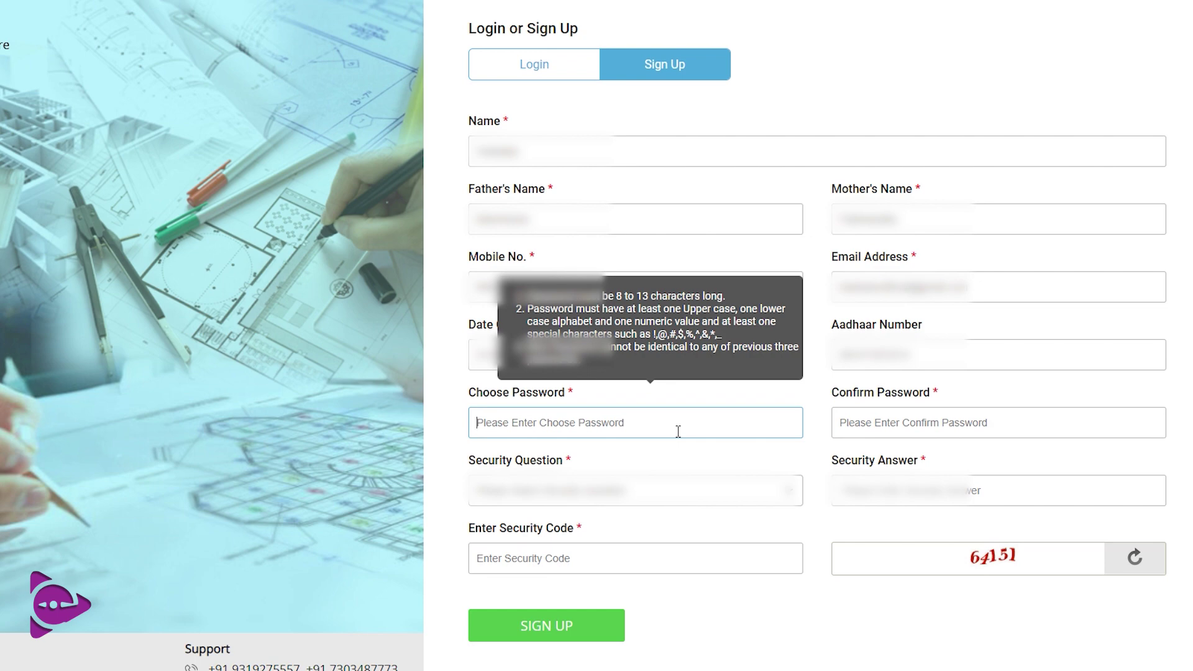
Enter and confirm the password, set a security question and answer, enter the security code, and submit
{"action": "type", "text": "************"}
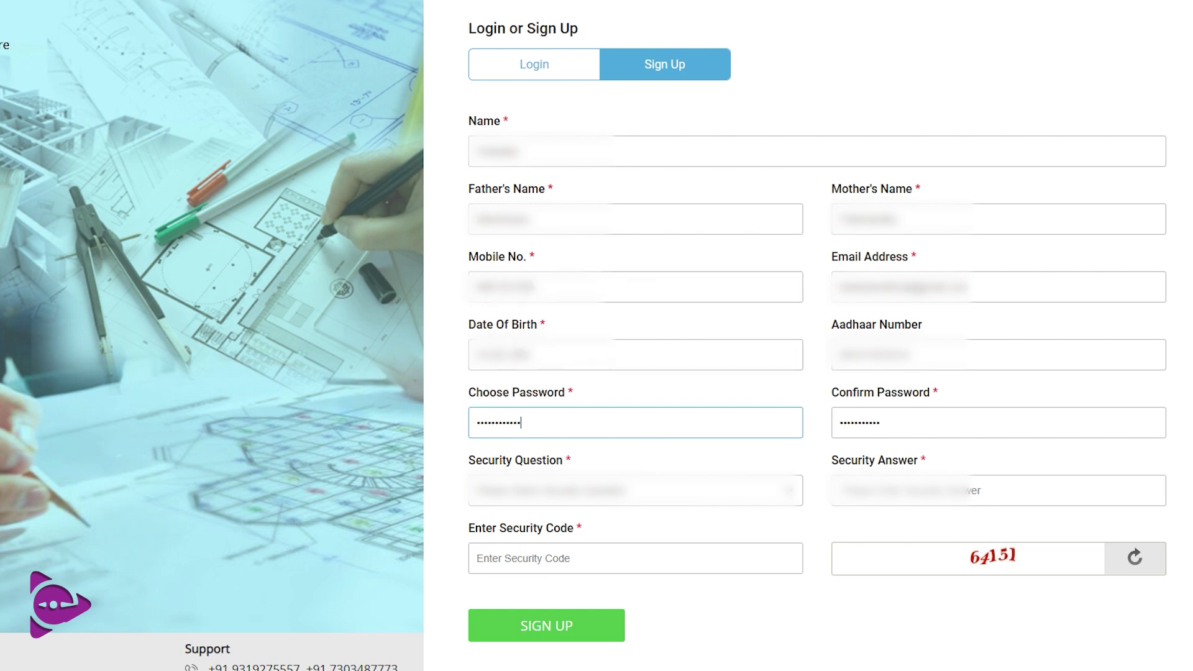
{"action": "left_click", "coordinate": [327, 284]}
{"action": "key", "text": "Tab"}
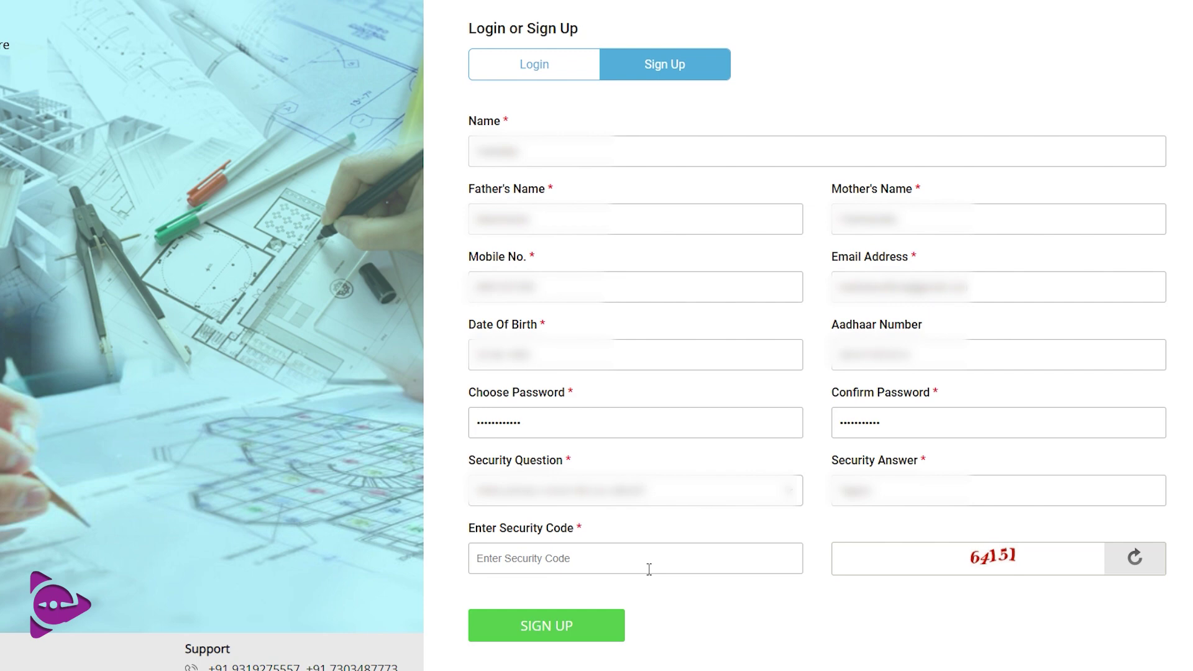
{"action": "left_click", "coordinate": [649, 569]}
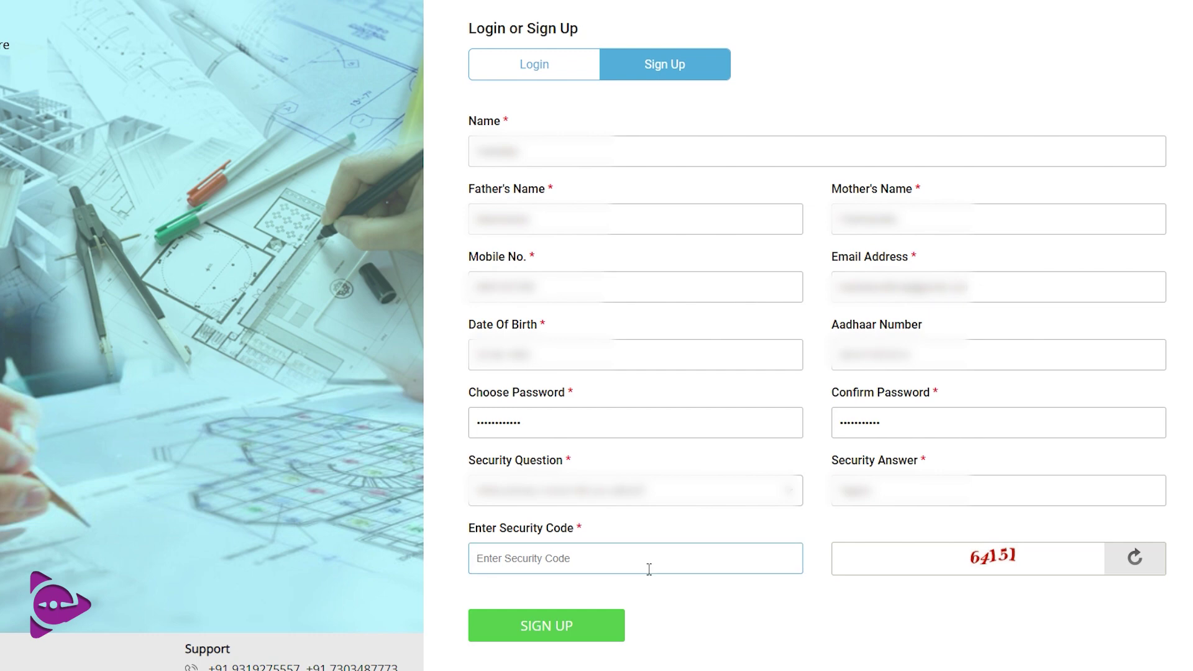
{"action": "type", "text": "64151"}
{"action": "left_click", "coordinate": [542, 628]}
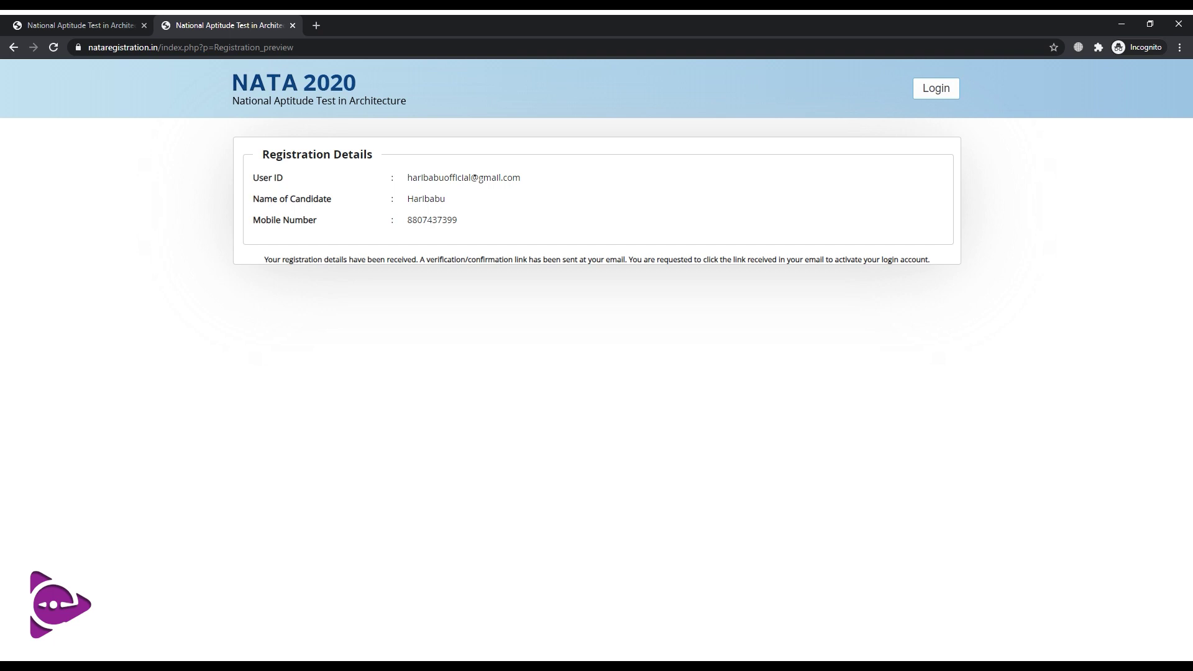
In a new tab, open Gmail, search 'nata 2020' and open the verification e-mail
{"action": "left_click", "coordinate": [316, 24]}
{"action": "type", "text": "gmail.com"}
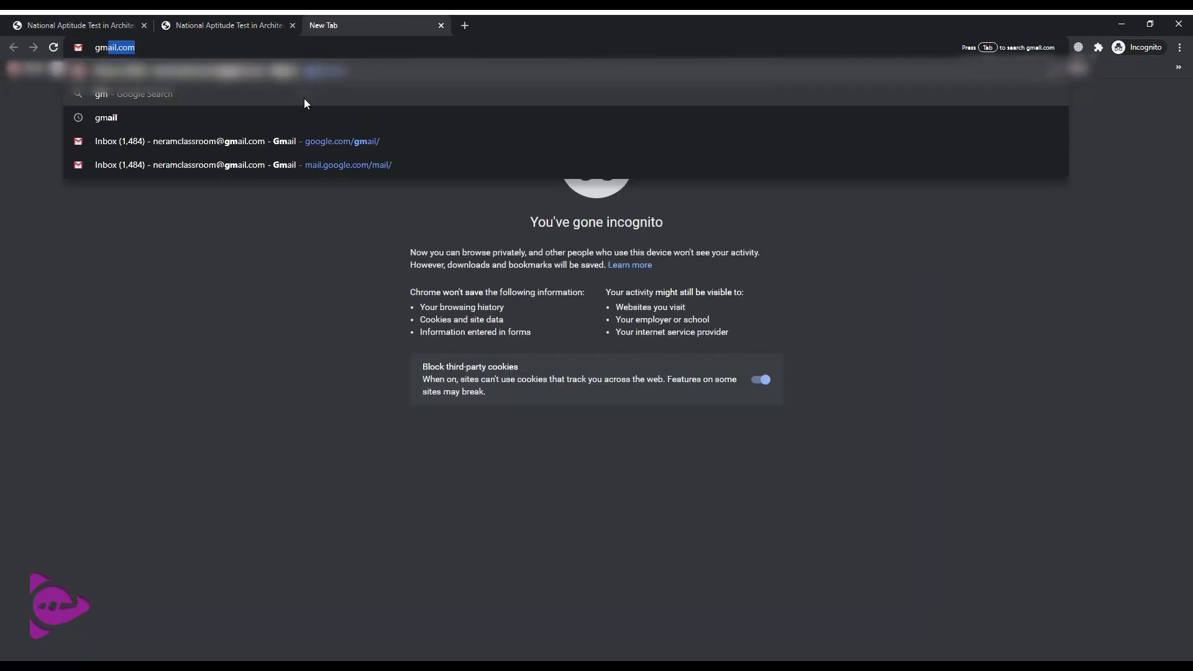
{"action": "key", "text": "Return"}
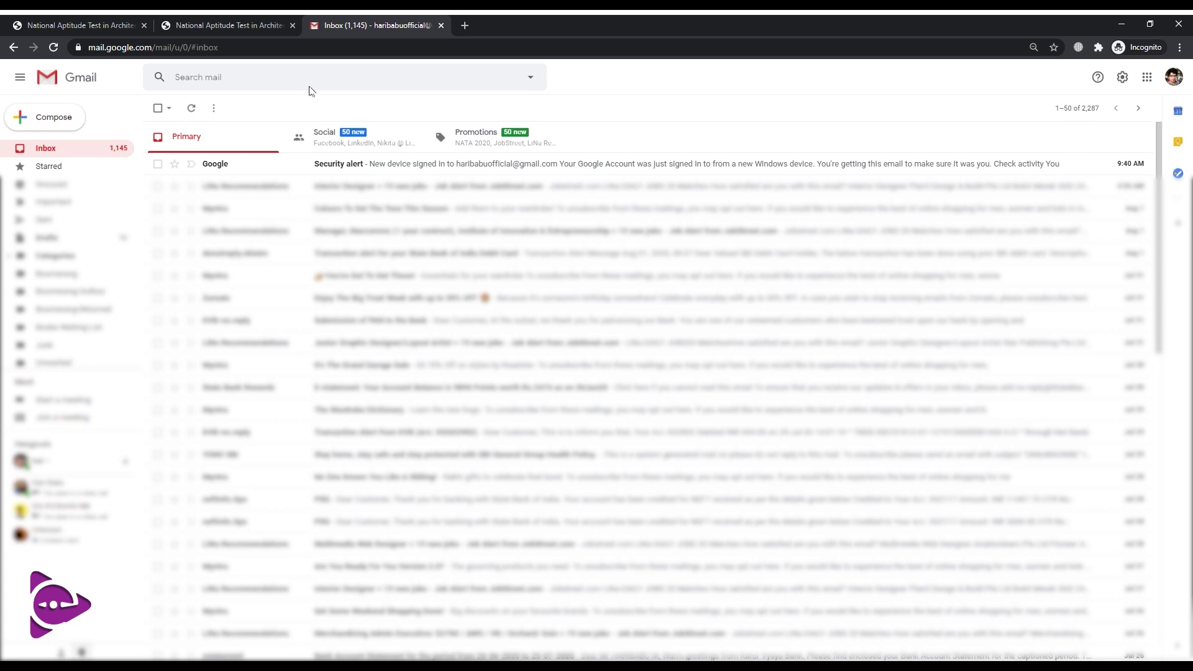
{"action": "left_click", "coordinate": [308, 86]}
{"action": "type", "text": "nata 2020"}
{"action": "key", "text": "Return"}
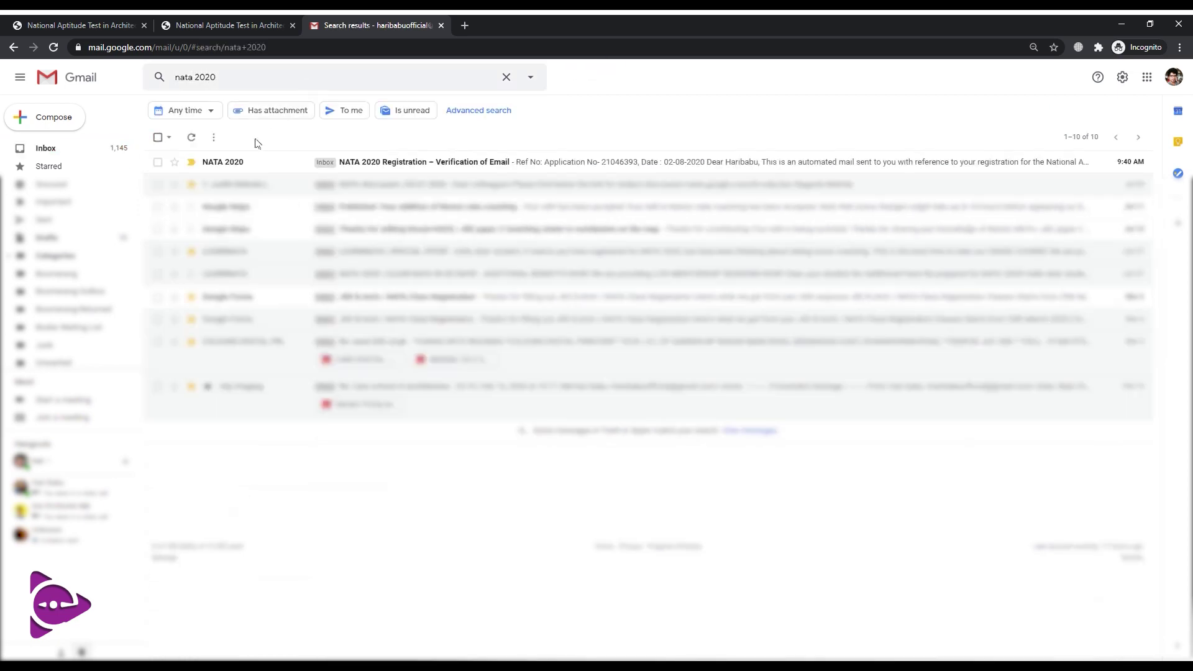
{"action": "left_click", "coordinate": [276, 162]}
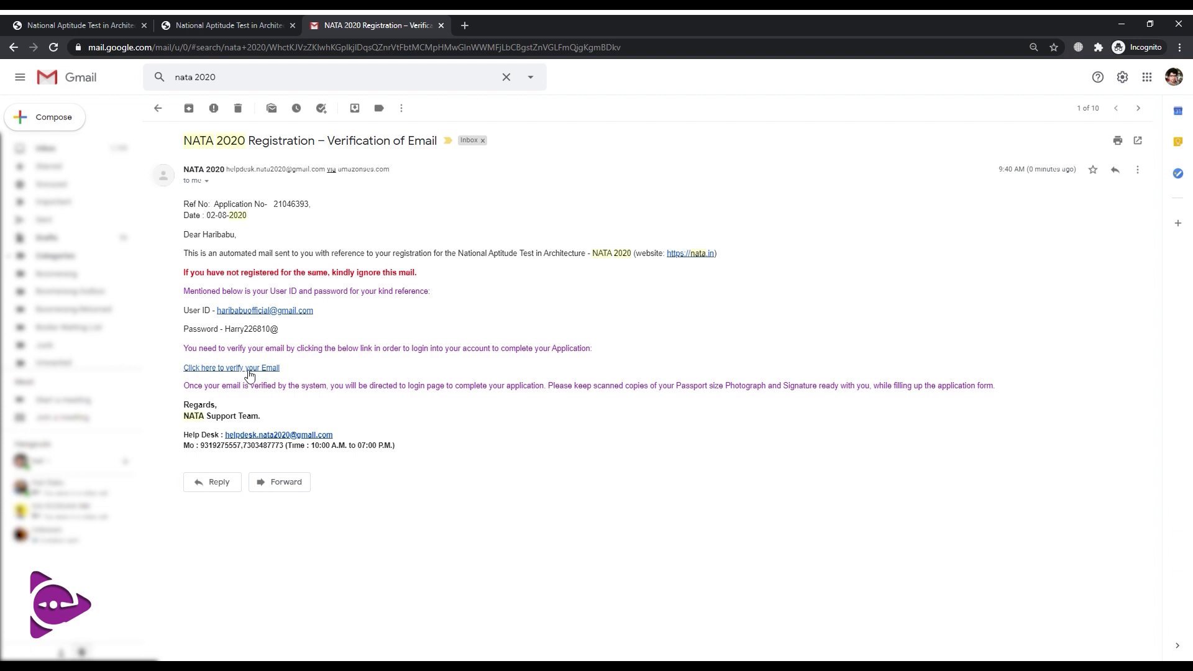
Verify the e-mail via its link, then log in with the saved credentials and the security code
{"action": "left_click", "coordinate": [250, 369]}
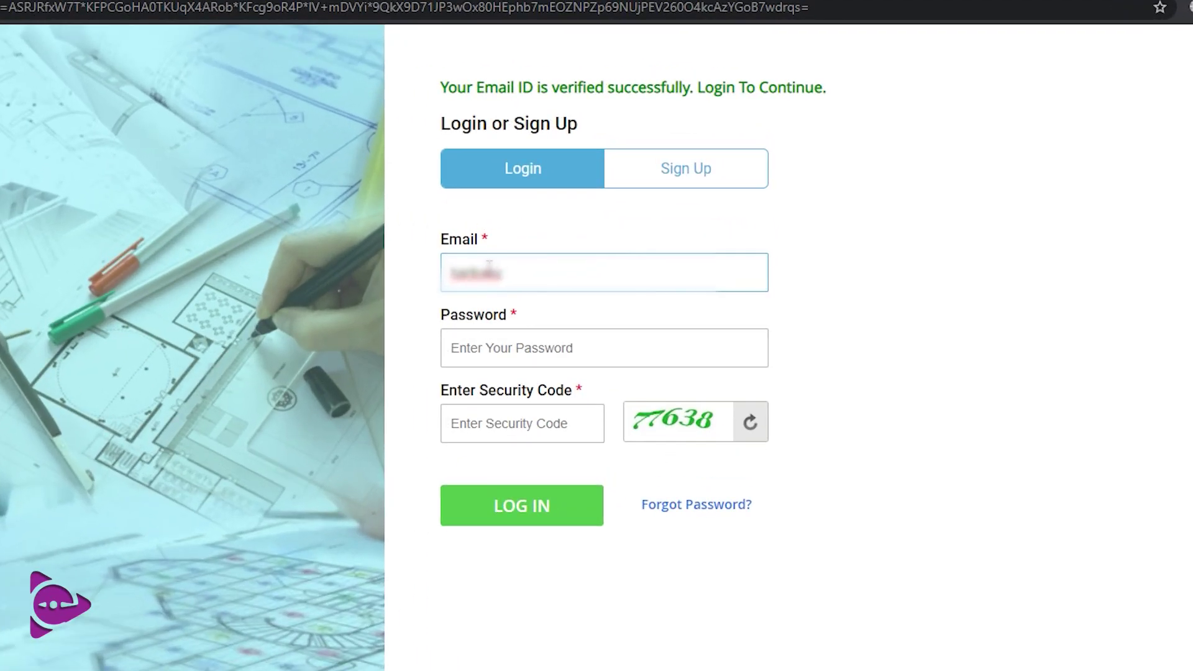
{"action": "left_click", "coordinate": [536, 363]}
{"action": "left_click", "coordinate": [523, 436]}
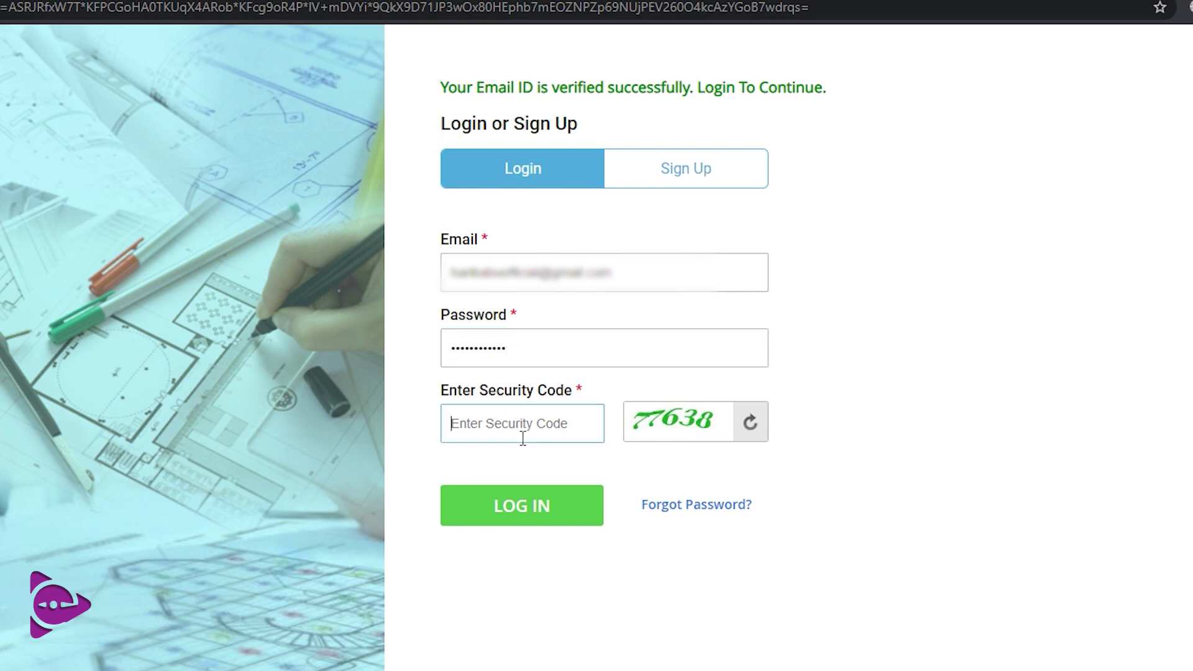
{"action": "type", "text": "77"}
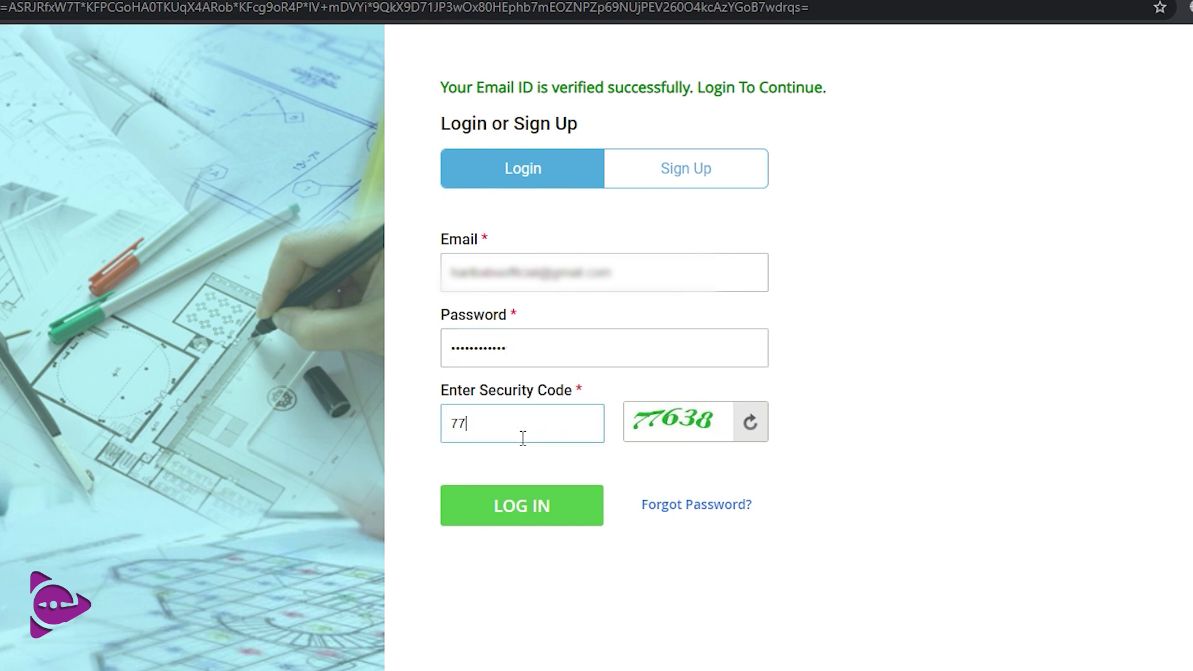
{"action": "type", "text": "638"}
{"action": "left_click", "coordinate": [525, 511]}
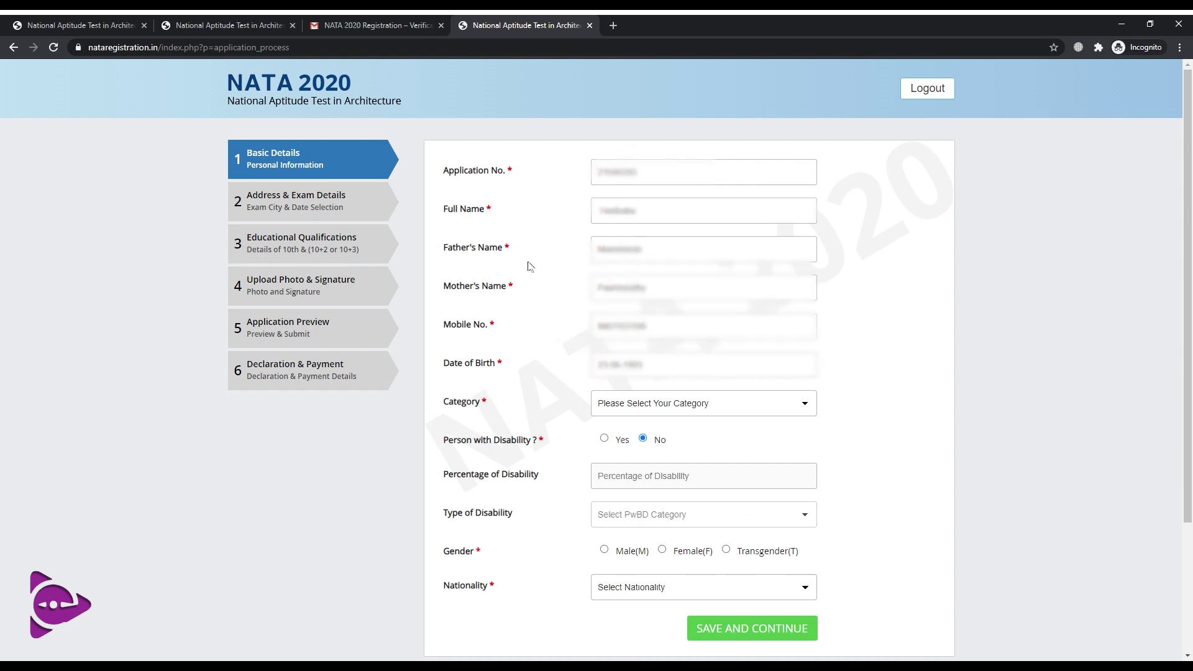
Set category OBC(Non Creamy Layer), disability No and nationality INDIAN, then save Basic Details
{"action": "scroll", "coordinate": [675, 352], "scroll_direction": "down", "scroll_amount": 1}
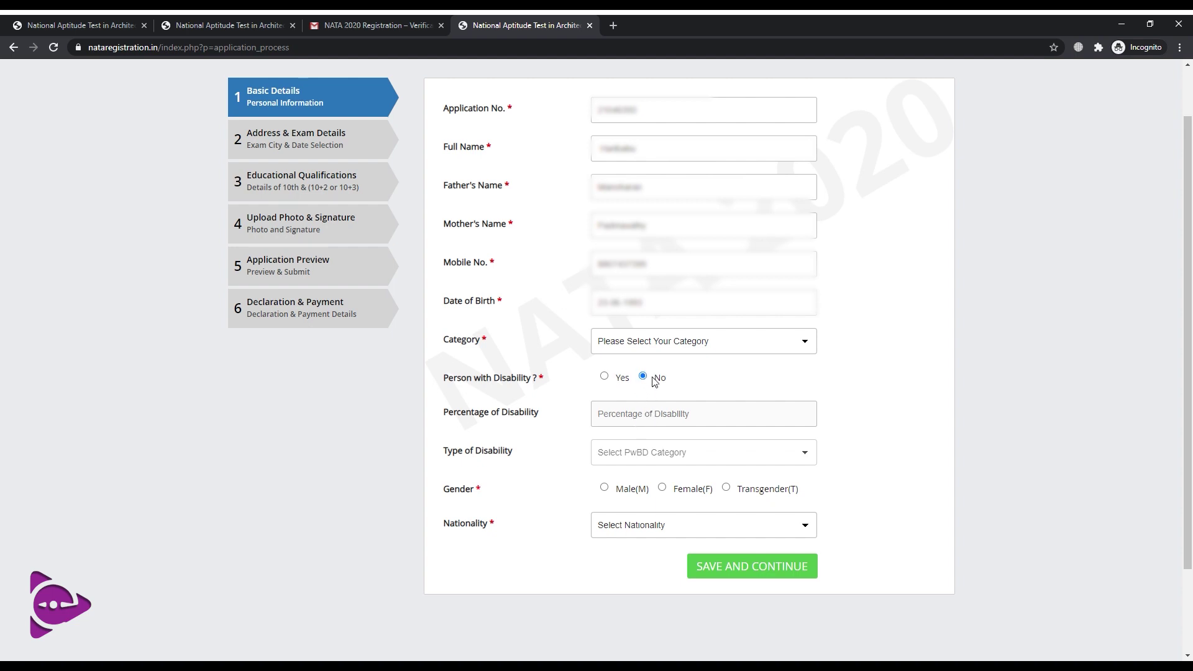
{"action": "key", "text": "o"}
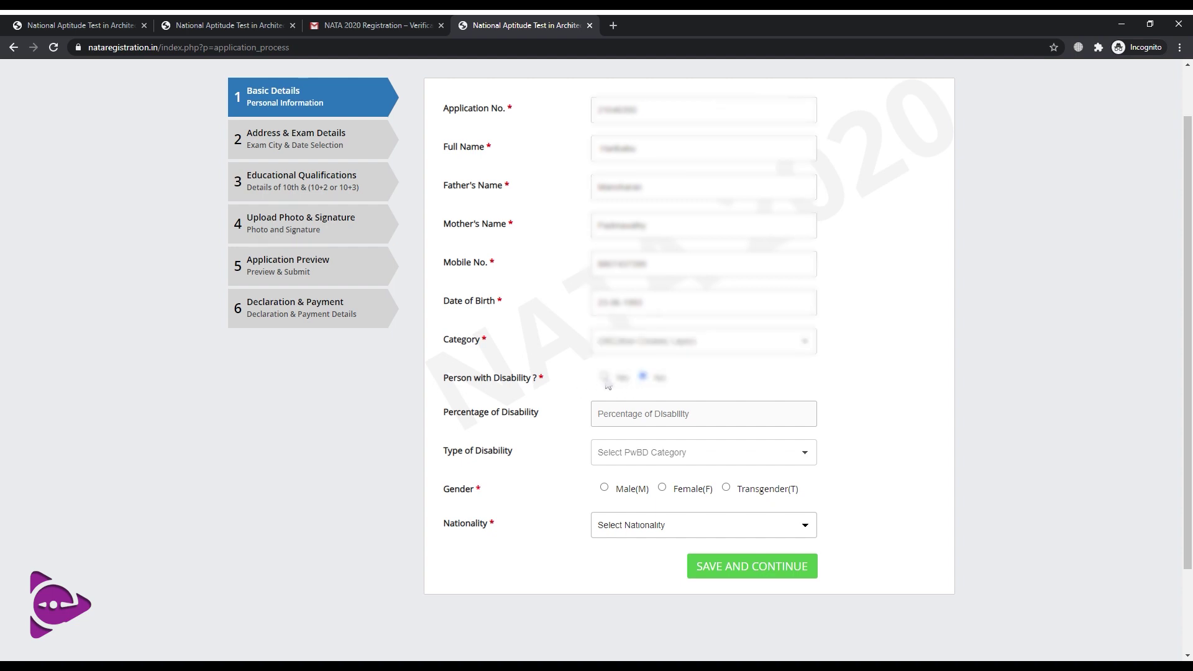
{"action": "left_click", "coordinate": [632, 383]}
{"action": "left_click", "coordinate": [643, 376]}
{"action": "scroll", "coordinate": [486, 533], "scroll_direction": "down", "scroll_amount": 2}
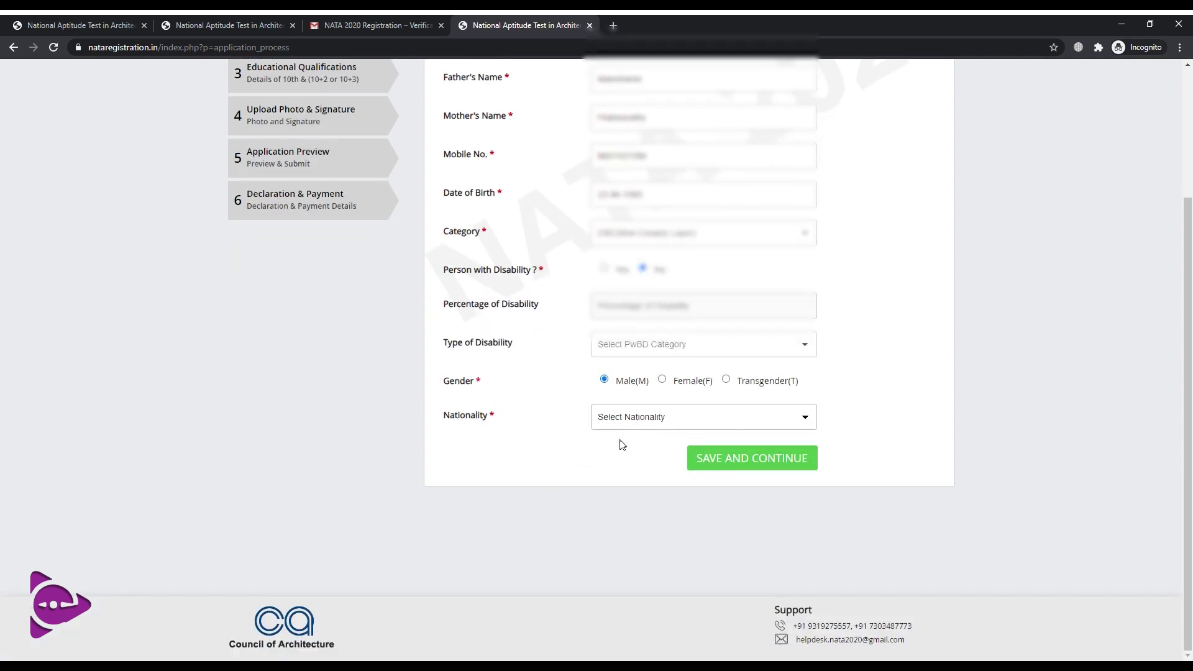
{"action": "key", "text": "Down"}
{"action": "left_click", "coordinate": [749, 463]}
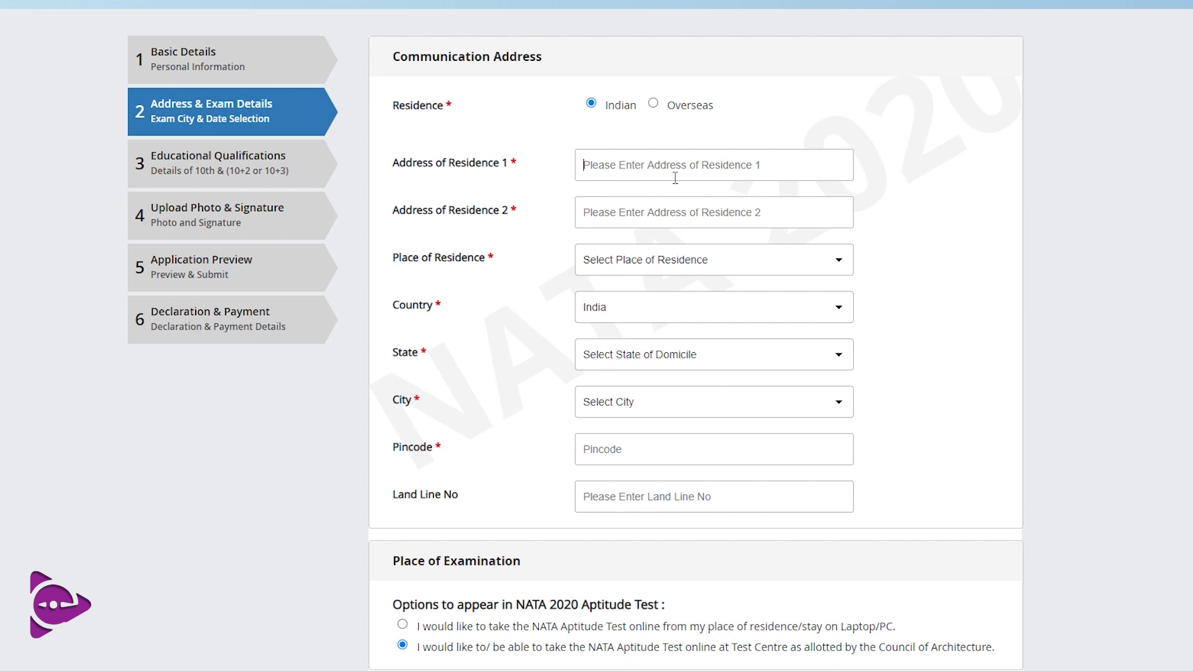
Fill the communication address, set Place of Residence to Urban and choose the city
{"action": "left_click", "coordinate": [665, 204]}
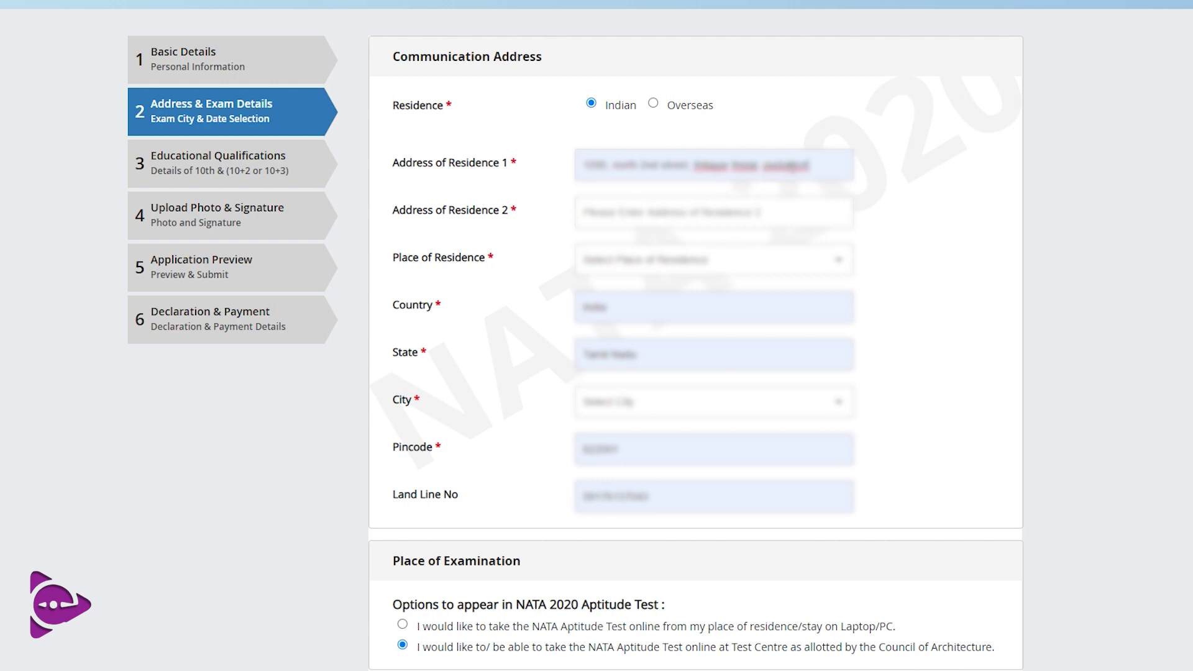
{"action": "left_click", "coordinate": [632, 292]}
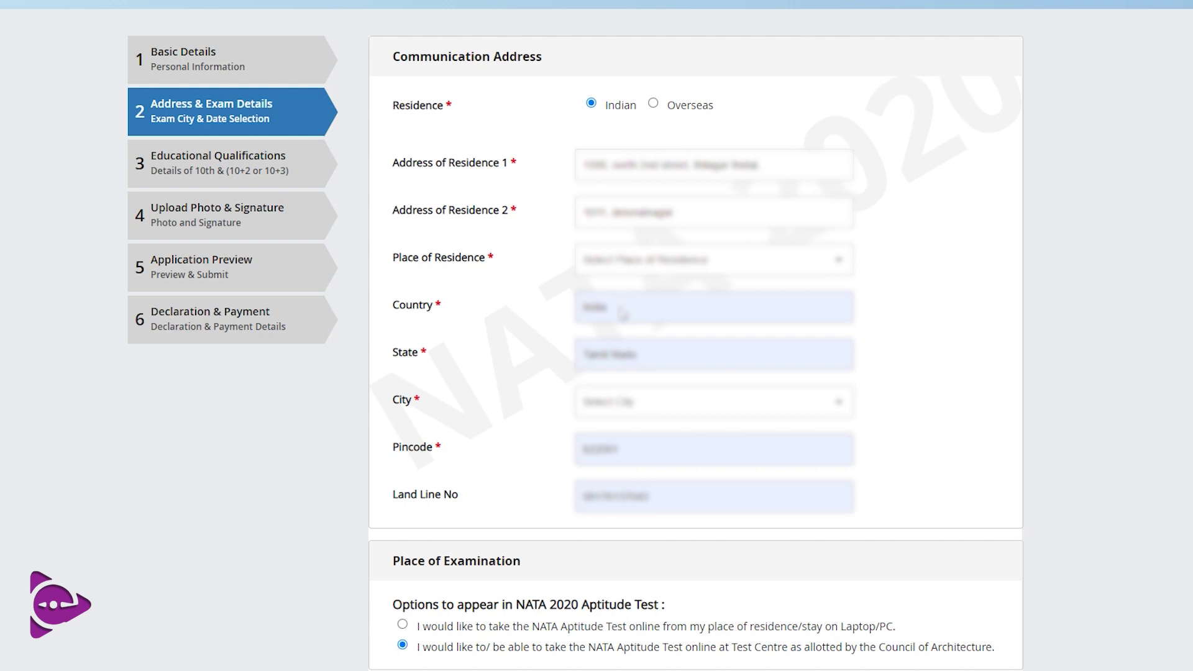
{"action": "key", "text": "Down"}
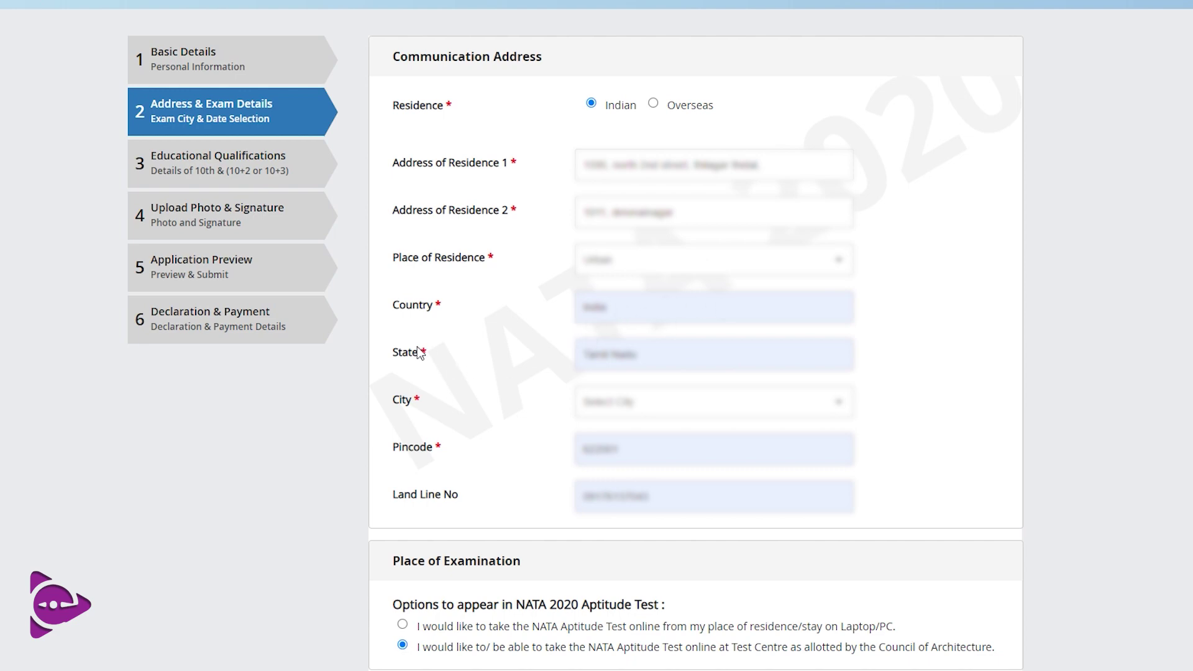
{"action": "scroll", "coordinate": [702, 380], "scroll_direction": "down", "scroll_amount": 1}
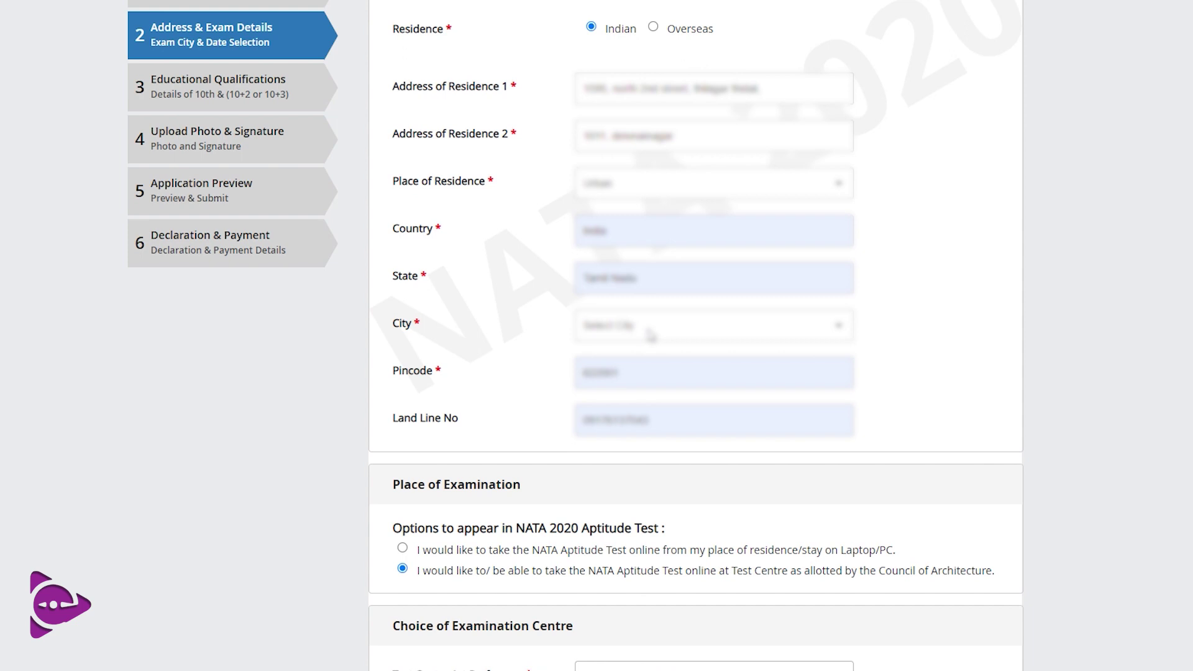
{"action": "key", "text": "Down"}
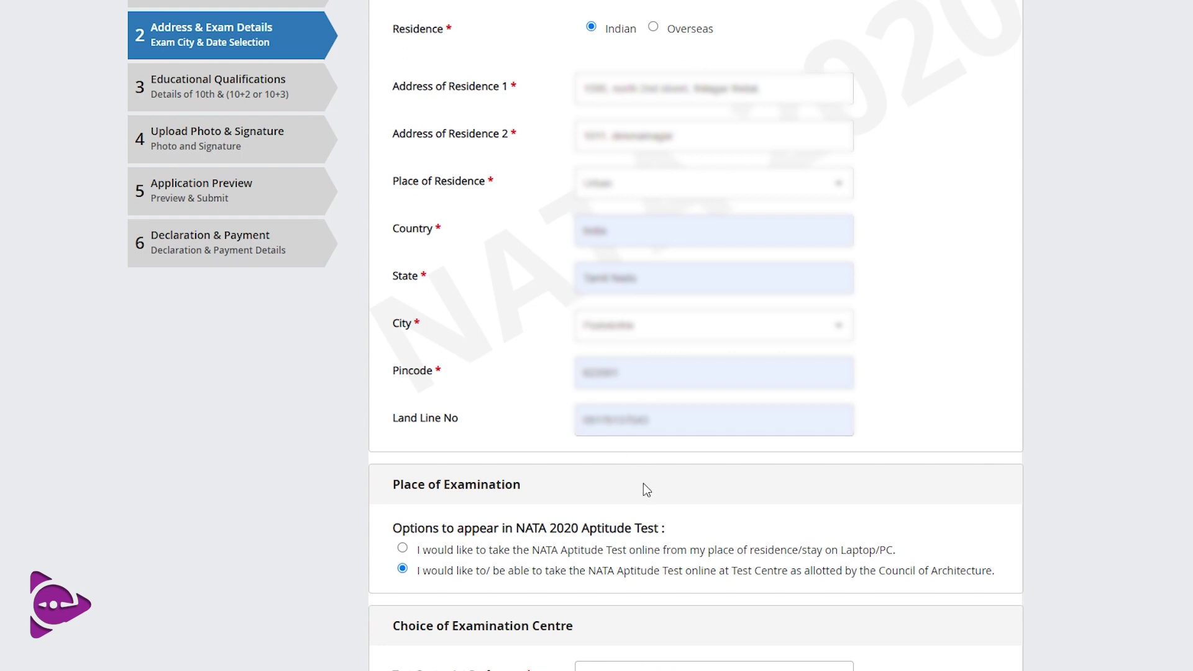
{"action": "scroll", "coordinate": [628, 386], "scroll_direction": "down", "scroll_amount": 2}
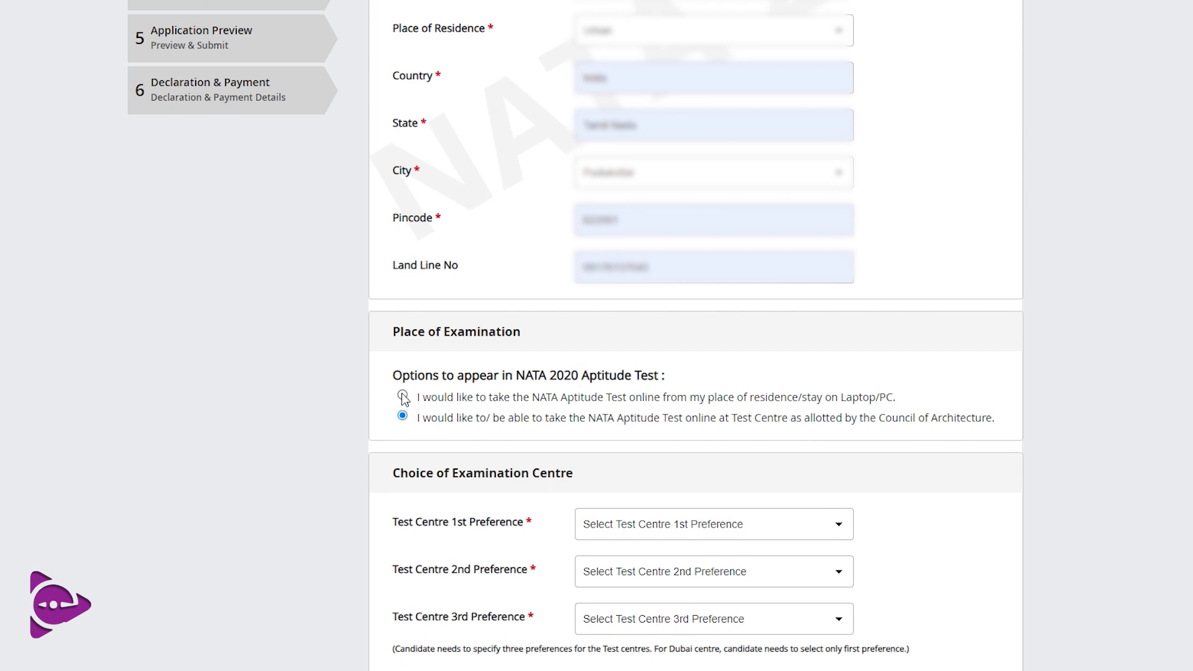
Choose taking the test online from home, tick the declaration, and select TEST-1(29.08.2020)
{"action": "left_click", "coordinate": [402, 397]}
{"action": "scroll", "coordinate": [709, 415], "scroll_direction": "down", "scroll_amount": 1}
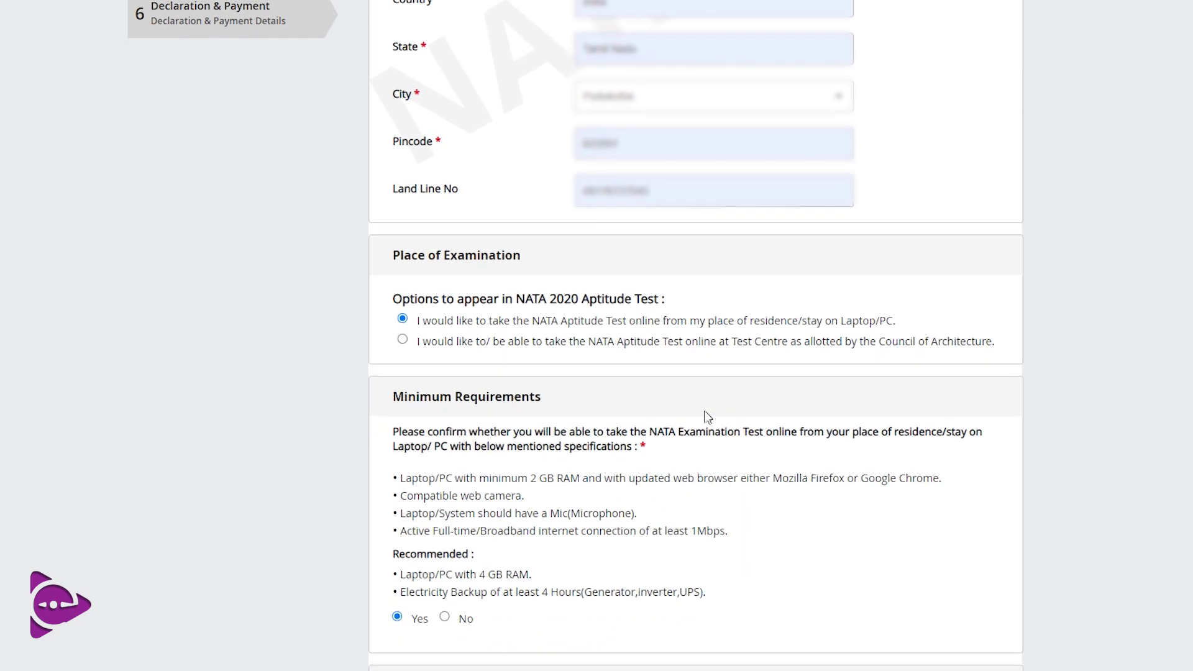
{"action": "scroll", "coordinate": [707, 417], "scroll_direction": "down", "scroll_amount": 1}
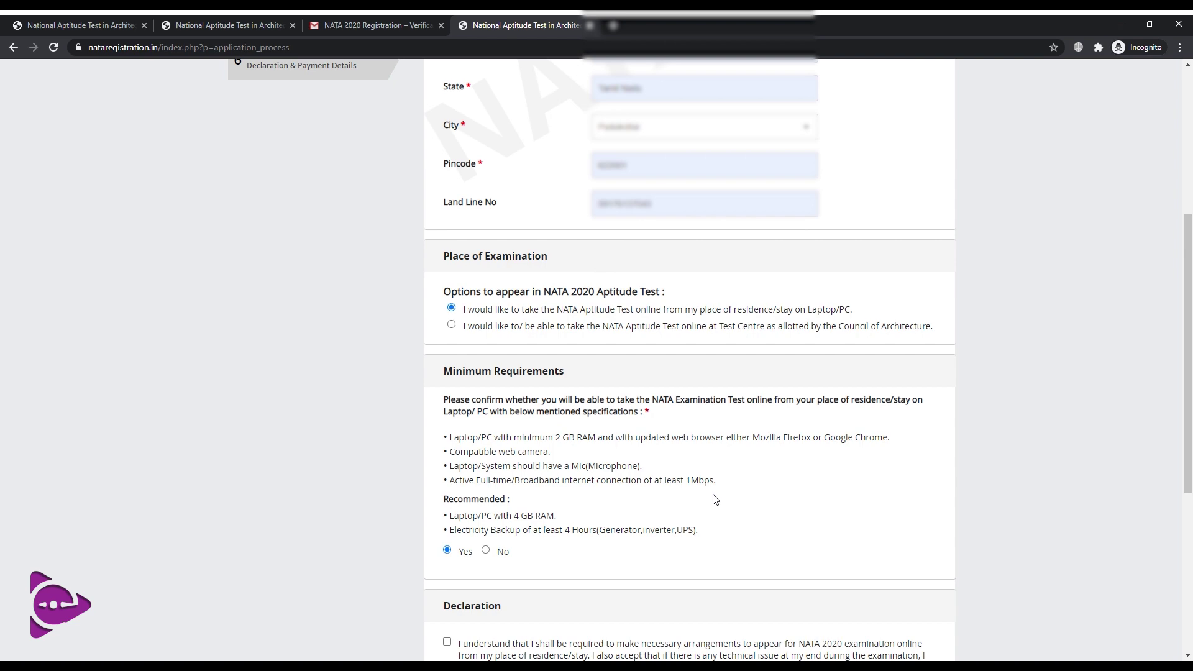
{"action": "scroll", "coordinate": [448, 502], "scroll_direction": "down", "scroll_amount": 1}
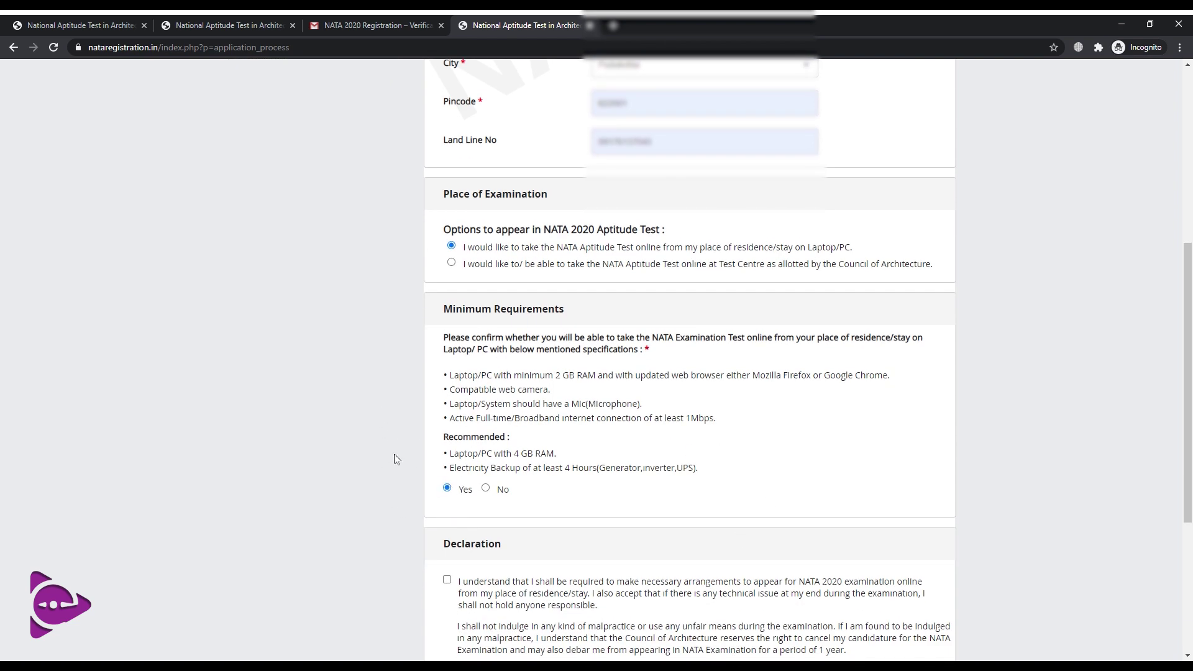
{"action": "scroll", "coordinate": [397, 464], "scroll_direction": "down", "scroll_amount": 1}
{"action": "scroll", "coordinate": [395, 459], "scroll_direction": "down", "scroll_amount": 1}
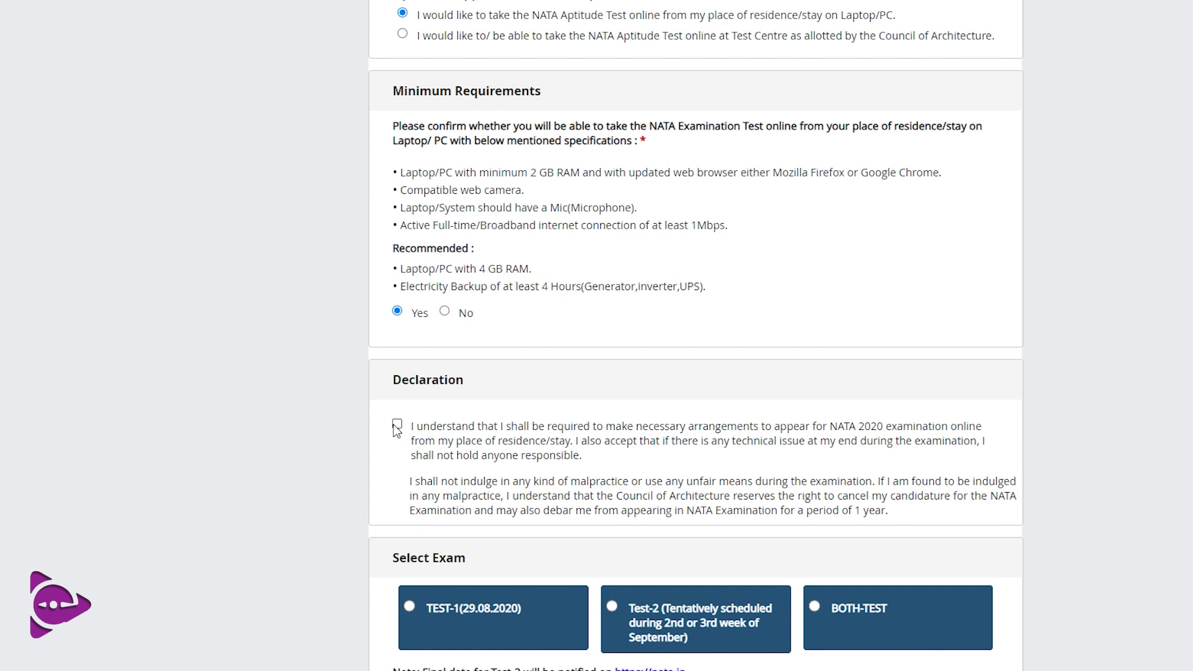
{"action": "left_click", "coordinate": [397, 425]}
{"action": "scroll", "coordinate": [427, 468], "scroll_direction": "down", "scroll_amount": 1}
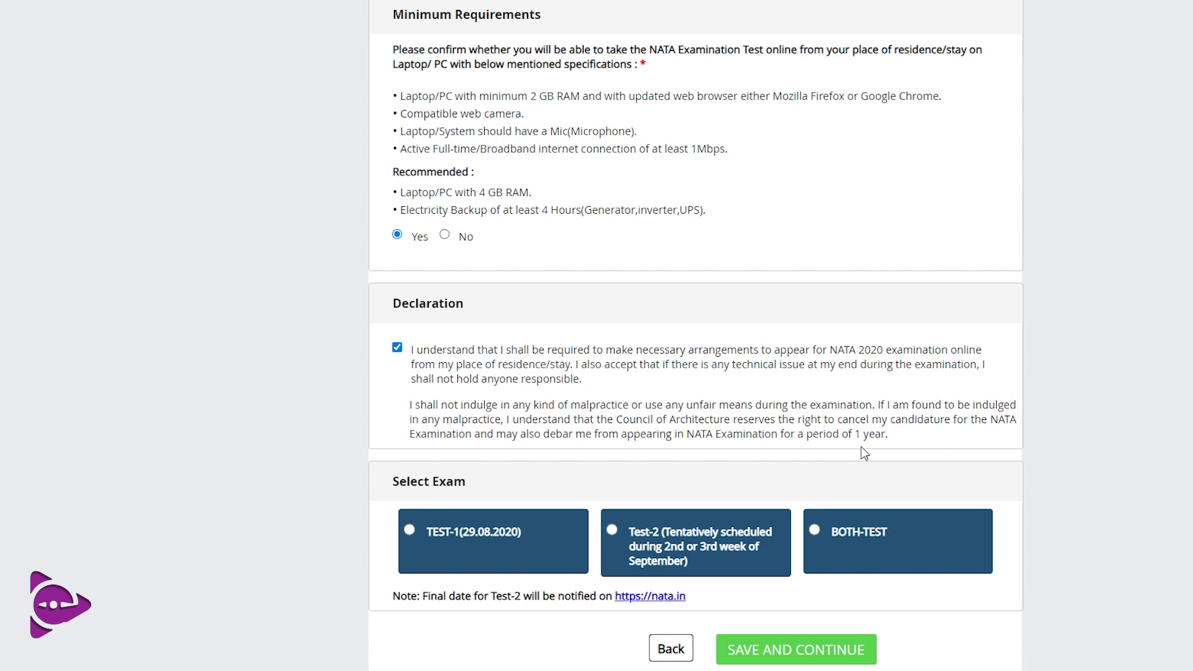
{"action": "left_click", "coordinate": [410, 530]}
Scroll down the address and exam step toward SAVE AND CONTINUE
{"action": "scroll", "coordinate": [454, 495], "scroll_direction": "down", "scroll_amount": 1}
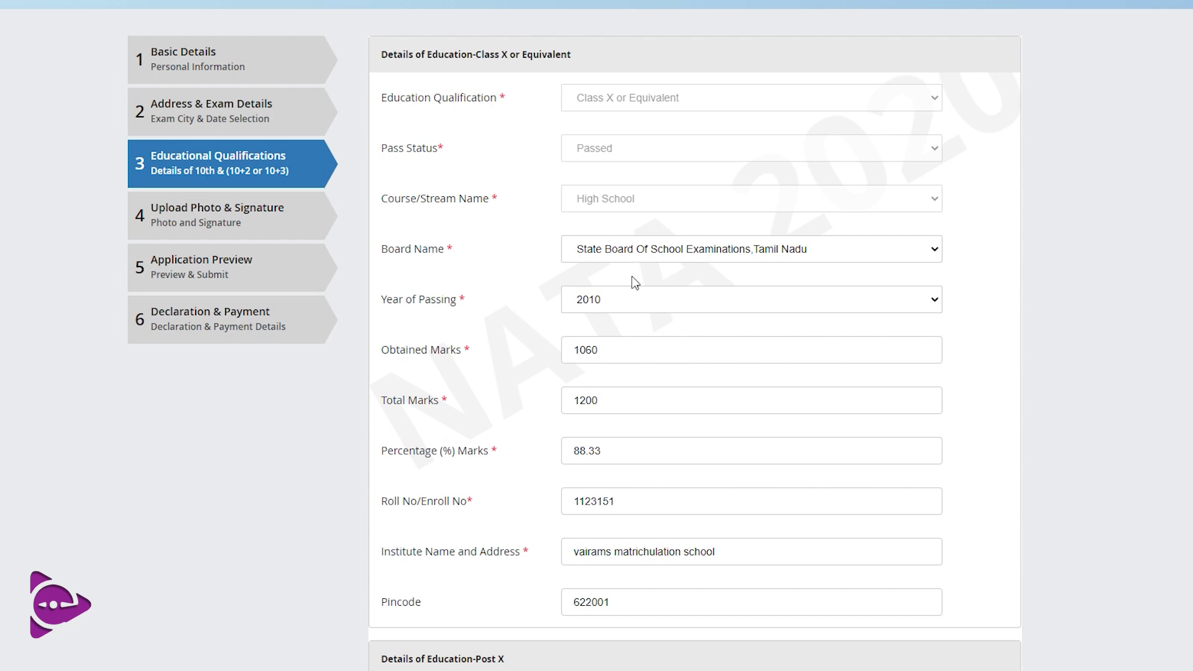
Change Class X marks to 436 obtained out of 500, giving 87.20 percent
{"action": "double_click", "coordinate": [631, 356]}
{"action": "type", "text": "436"}
{"action": "double_click", "coordinate": [627, 402]}
{"action": "type", "text": "500"}
{"action": "left_click", "coordinate": [634, 452]}
Highlight the Class X roll number and scroll through the rest of the qualifications form
{"action": "scroll", "coordinate": [621, 465], "scroll_direction": "down", "scroll_amount": 1}
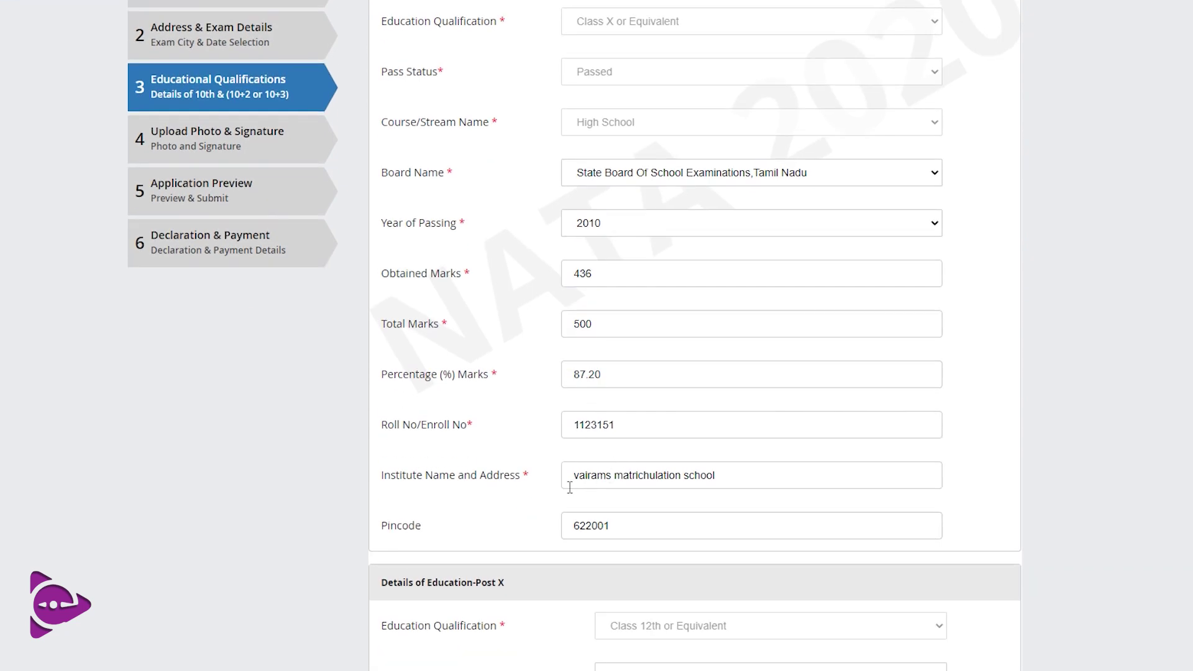
{"action": "left_click_drag", "start_coordinate": [642, 422], "coordinate": [582, 429]}
{"action": "scroll", "coordinate": [659, 482], "scroll_direction": "down", "scroll_amount": 1}
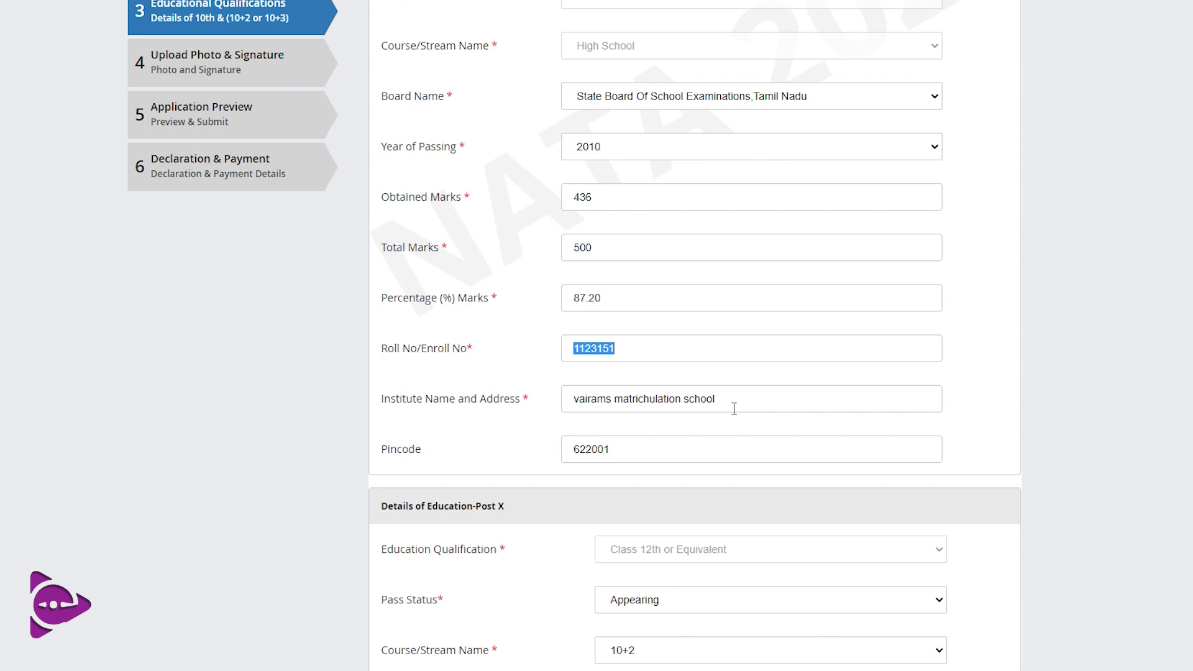
{"action": "scroll", "coordinate": [689, 428], "scroll_direction": "down", "scroll_amount": 1}
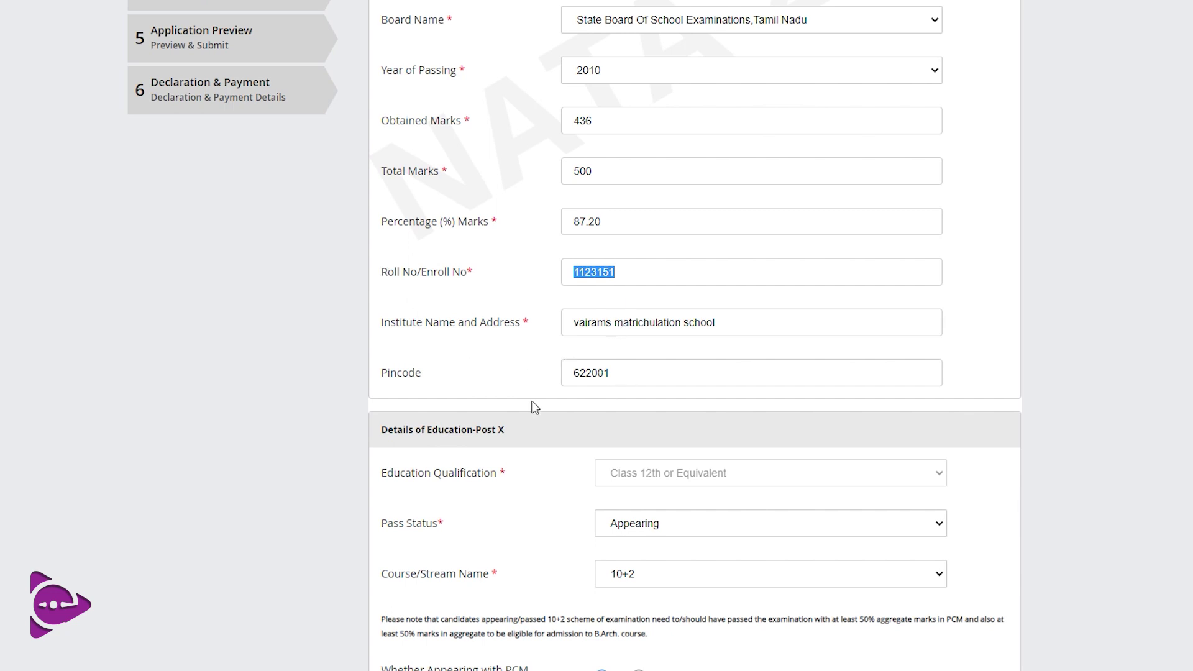
{"action": "scroll", "coordinate": [620, 424], "scroll_direction": "down", "scroll_amount": 1}
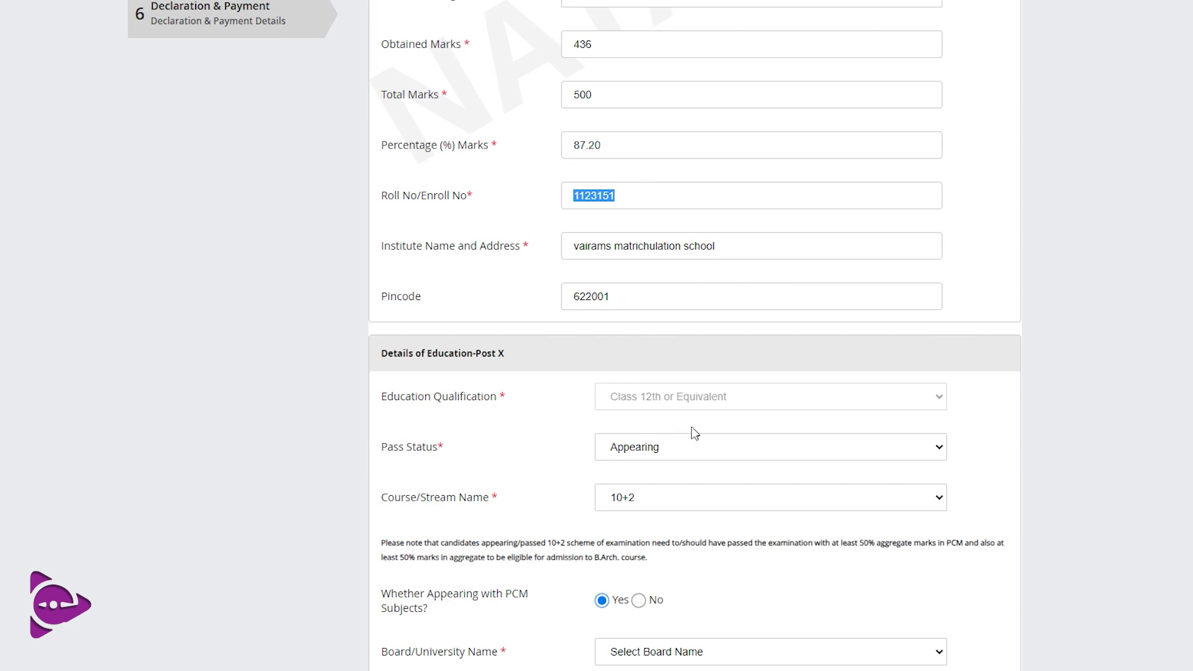
{"action": "scroll", "coordinate": [677, 460], "scroll_direction": "down", "scroll_amount": 3}
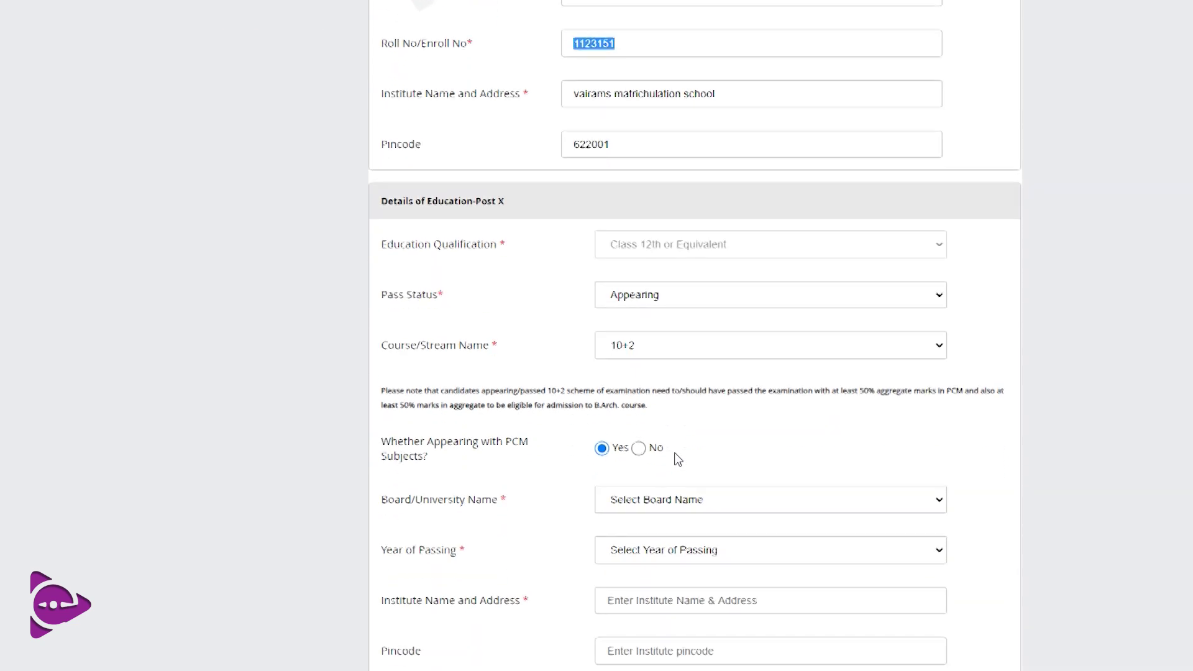
Mark the 12th standard as Passed with the Tamil Nadu State Board, year 2010
{"action": "left_click", "coordinate": [671, 314]}
{"action": "left_click", "coordinate": [672, 329]}
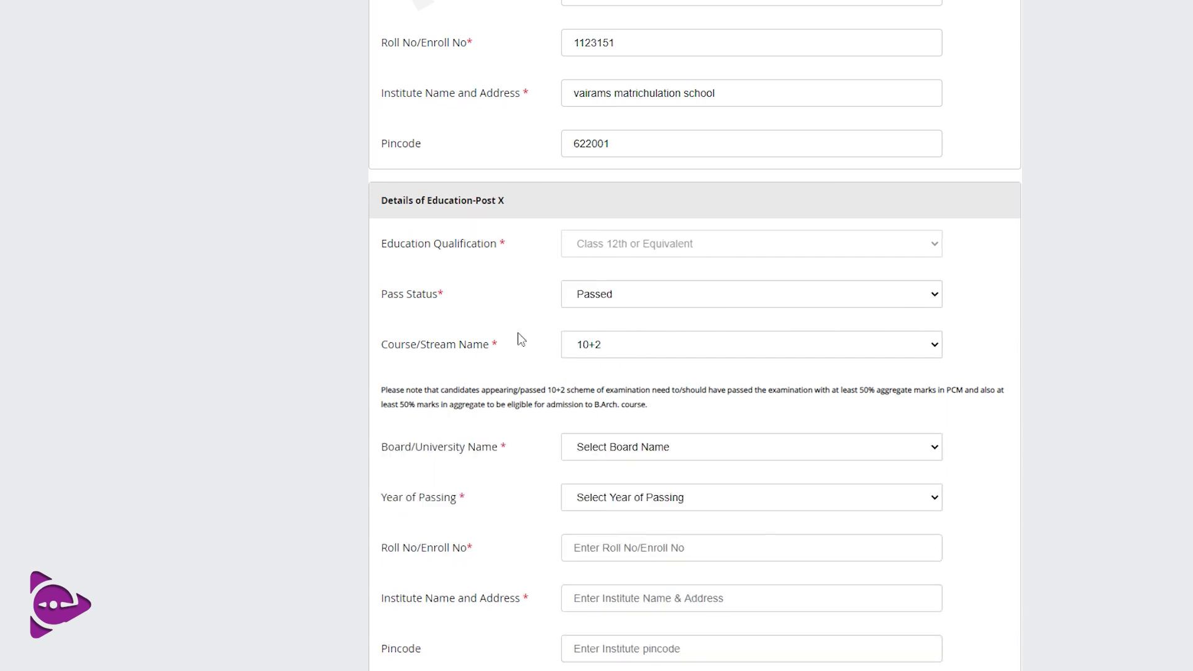
{"action": "scroll", "coordinate": [551, 316], "scroll_direction": "down", "scroll_amount": 3}
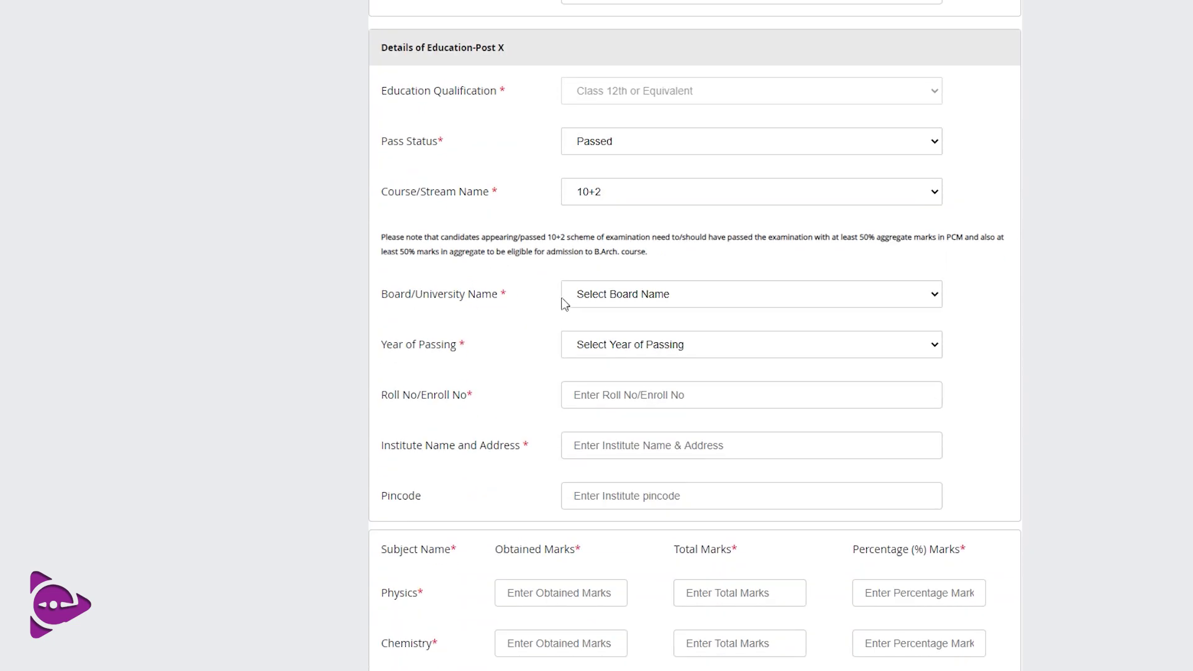
{"action": "left_click", "coordinate": [621, 304]}
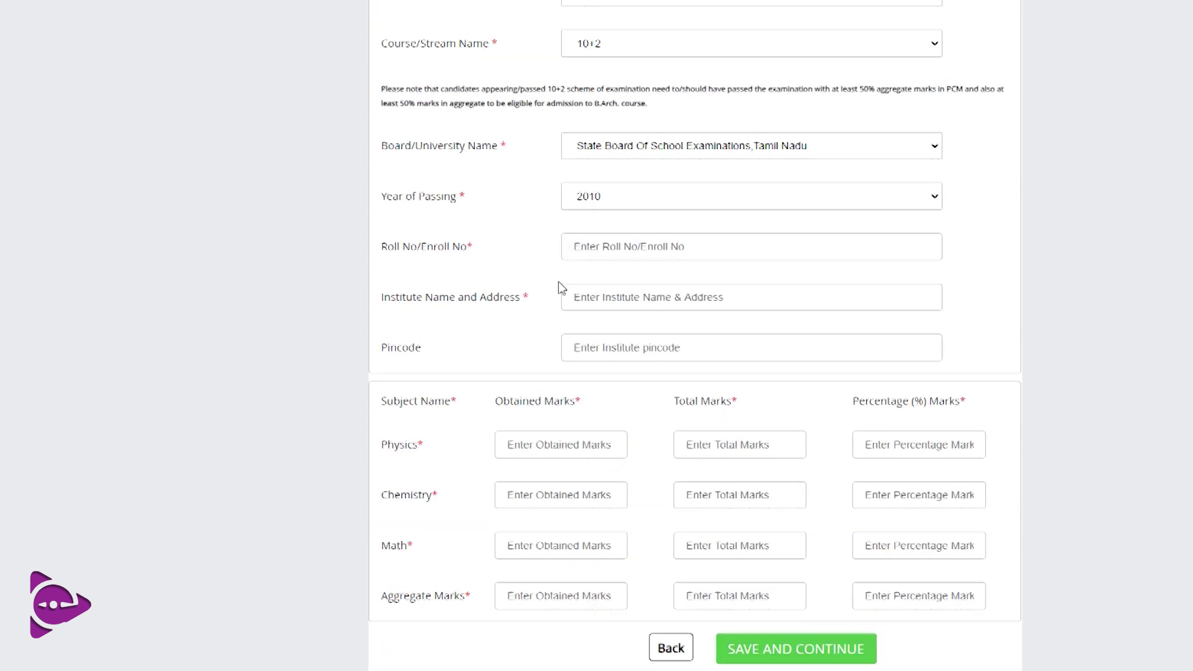
{"action": "scroll", "coordinate": [559, 287], "scroll_direction": "up", "scroll_amount": 3}
Enter the 12th-standard roll number and begin typing the institute name
{"action": "left_click", "coordinate": [616, 404]}
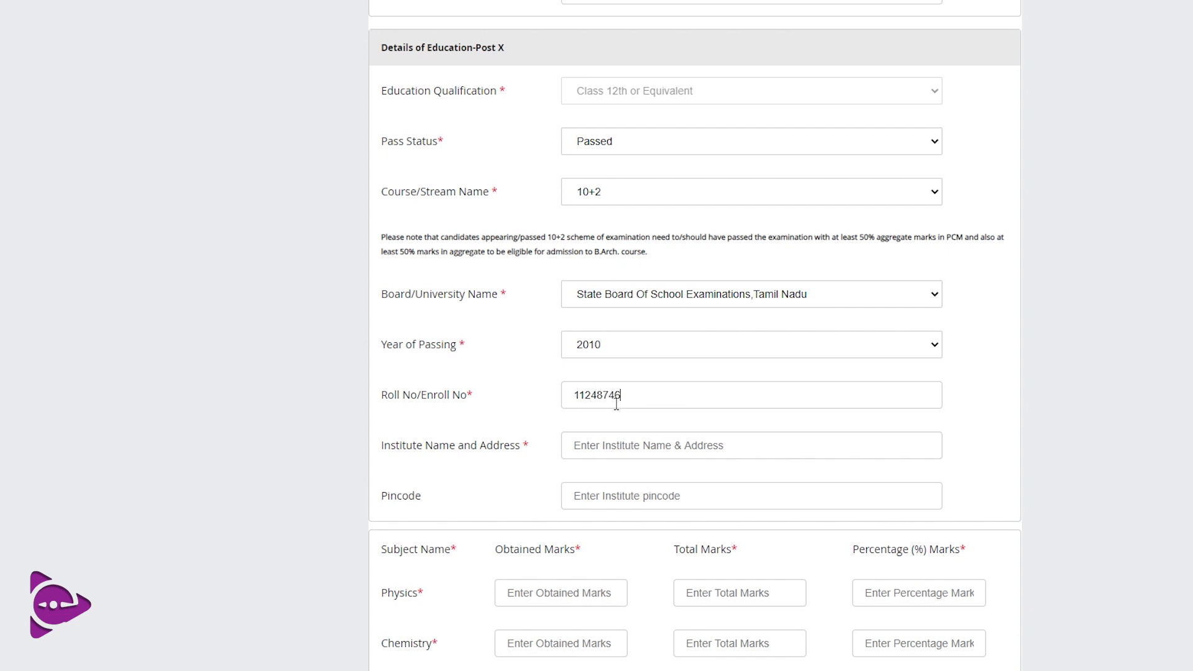
{"action": "left_click", "coordinate": [621, 449]}
{"action": "type", "text": "vairams mat"}
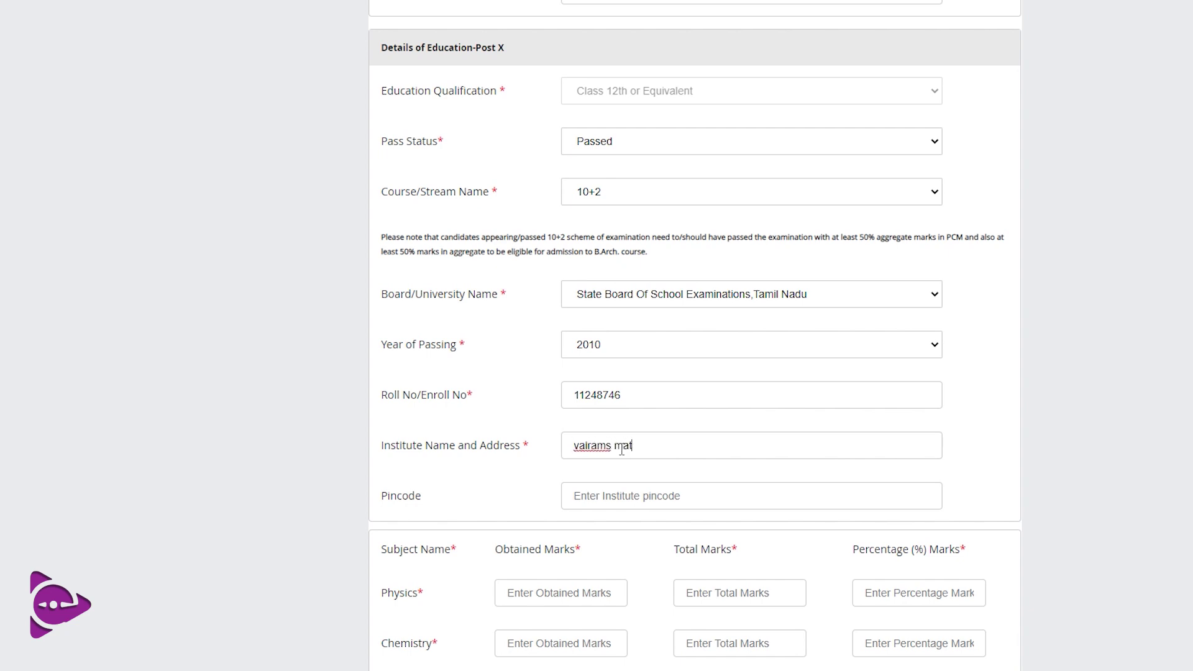
{"action": "type", "text": "riculation"}
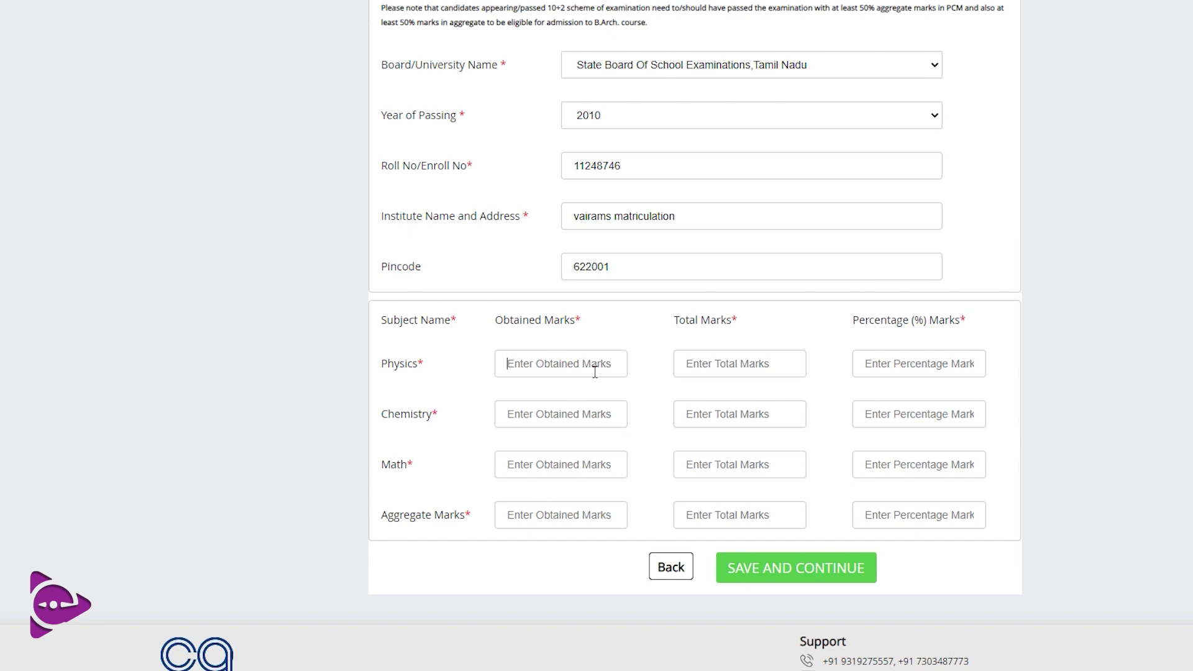
Enter Physics and Chemistry marks as 182 out of 200 each
{"action": "type", "text": "182"}
{"action": "left_click", "coordinate": [792, 366]}
{"action": "type", "text": "200"}
{"action": "left_click", "coordinate": [560, 416]}
{"action": "type", "text": "182"}
{"action": "left_click", "coordinate": [687, 414]}
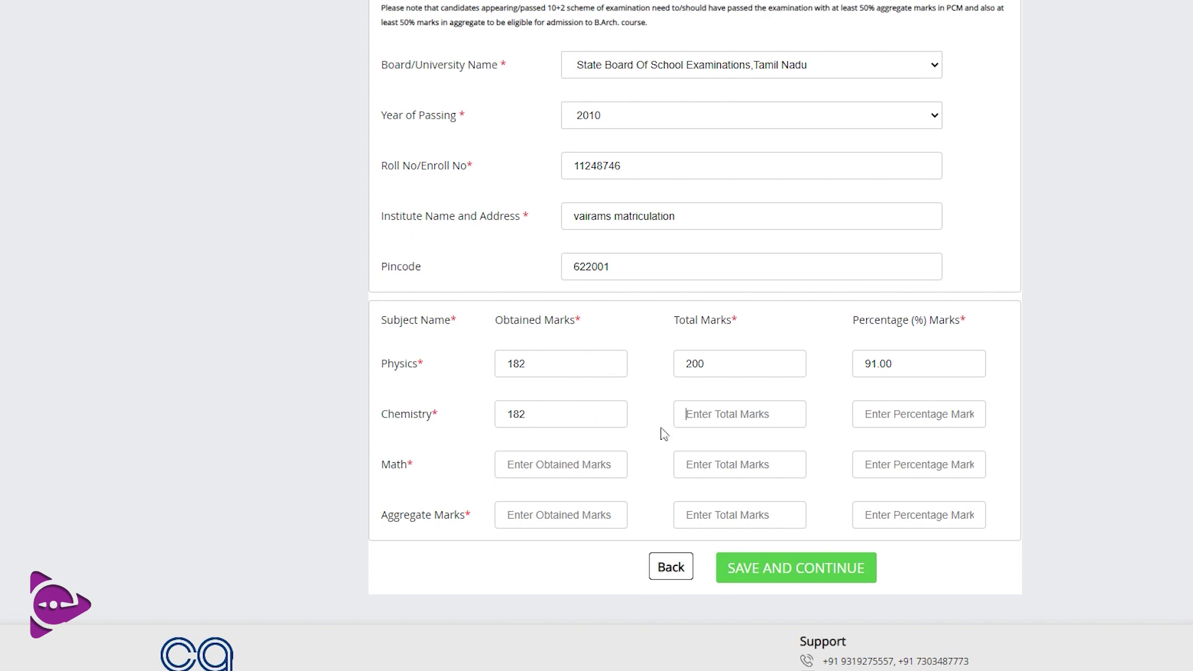
{"action": "type", "text": "200"}
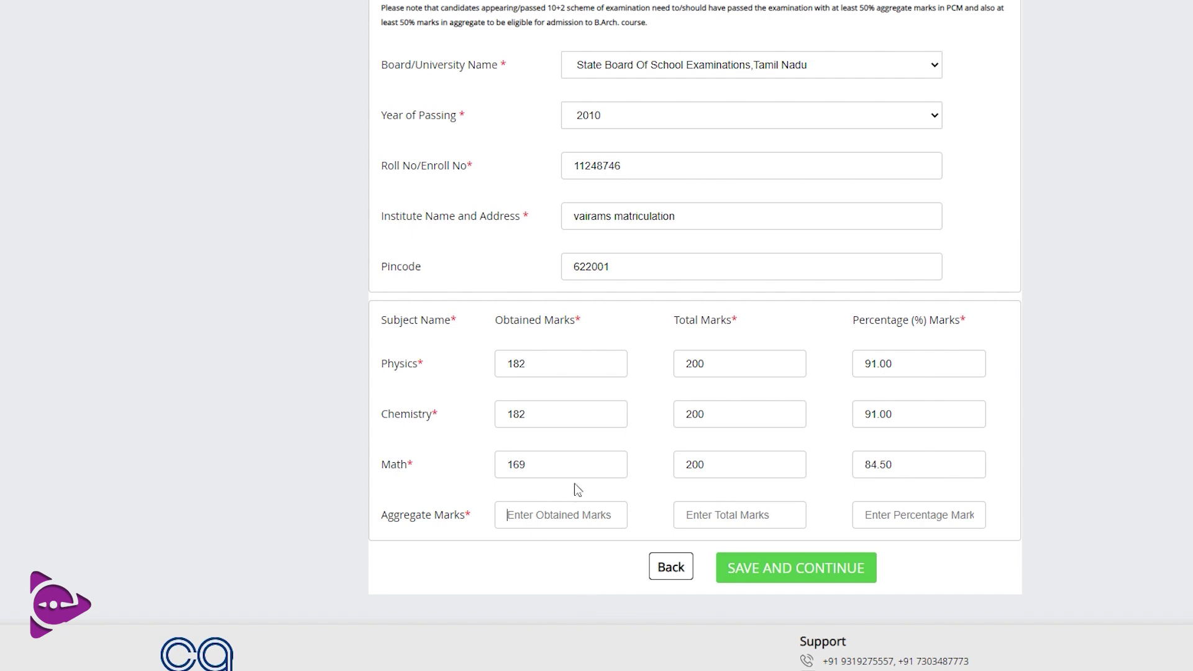
Enter the aggregate 533 out of 600 at 88.83% and save the qualifications
{"action": "type", "text": "533"}
{"action": "left_click", "coordinate": [705, 521]}
{"action": "type", "text": "600"}
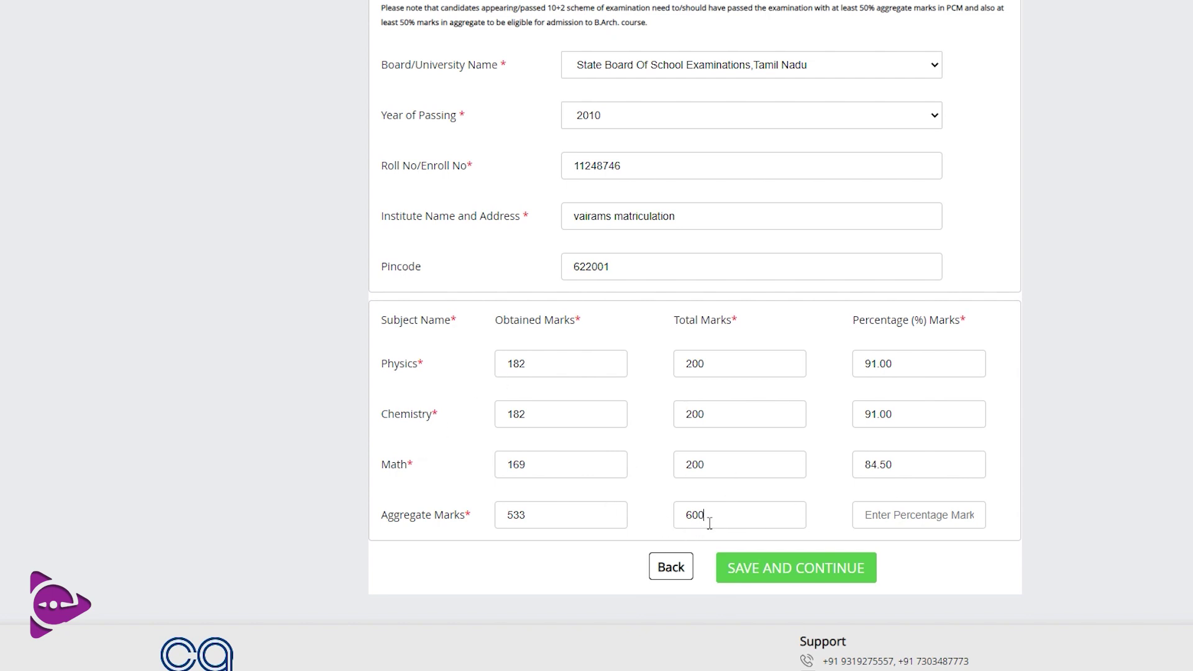
{"action": "left_click", "coordinate": [948, 520]}
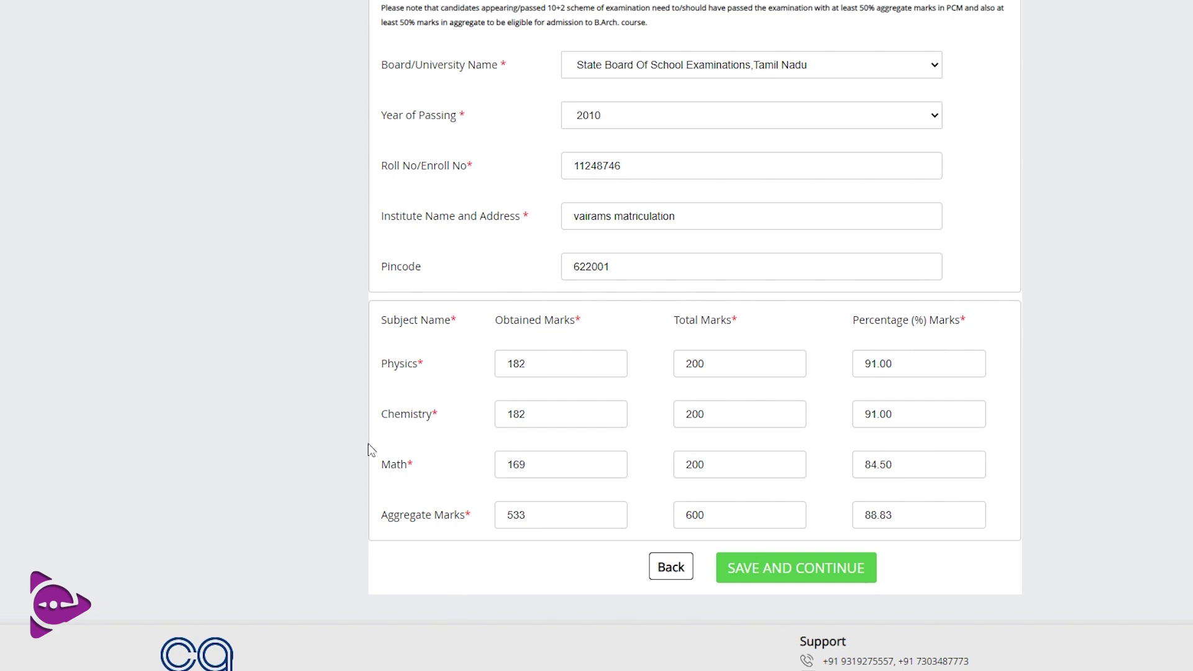
{"action": "left_click", "coordinate": [878, 574]}
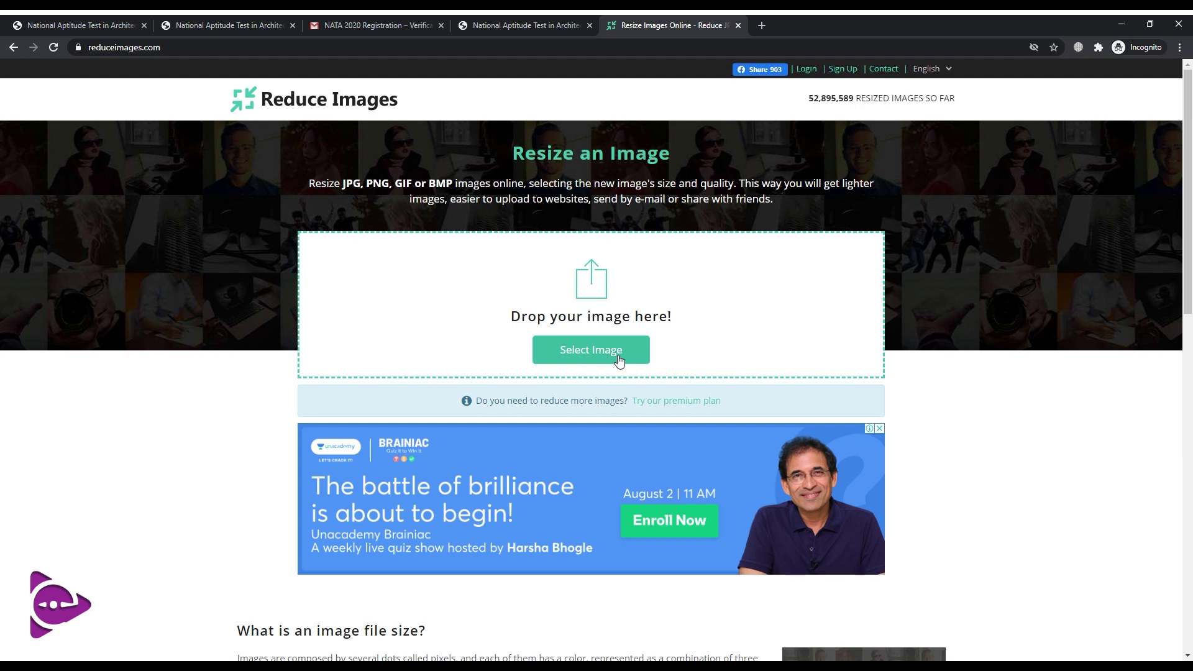
Load the passport photo into Reduce Images and resize it at 70% JPG quality
{"action": "left_click", "coordinate": [619, 357]}
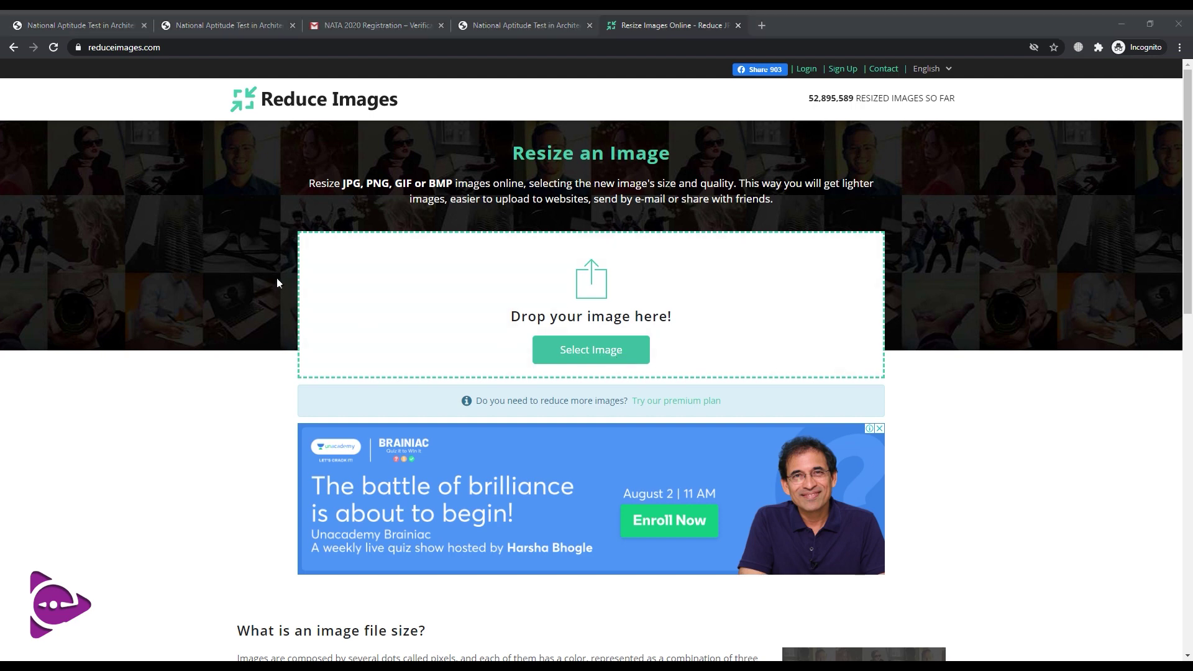
{"action": "key", "text": "Return"}
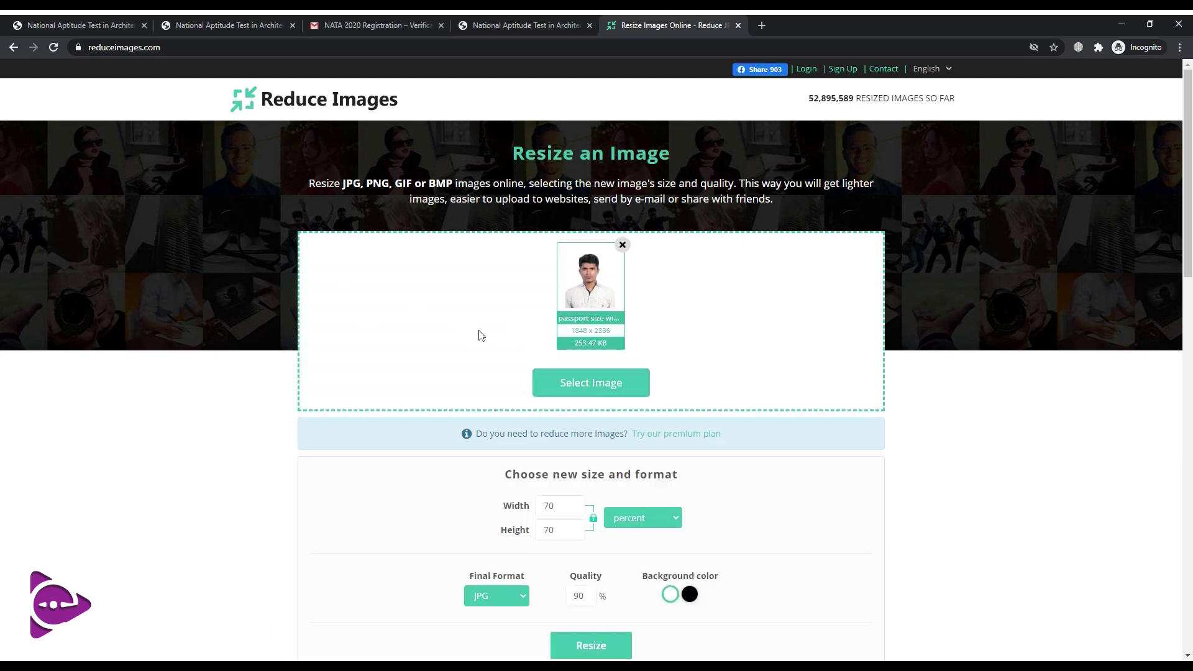
{"action": "scroll", "coordinate": [628, 410], "scroll_direction": "down", "scroll_amount": 2}
{"action": "scroll", "coordinate": [602, 415], "scroll_direction": "up", "scroll_amount": 2}
{"action": "scroll", "coordinate": [664, 432], "scroll_direction": "down", "scroll_amount": 2}
{"action": "double_click", "coordinate": [594, 479]}
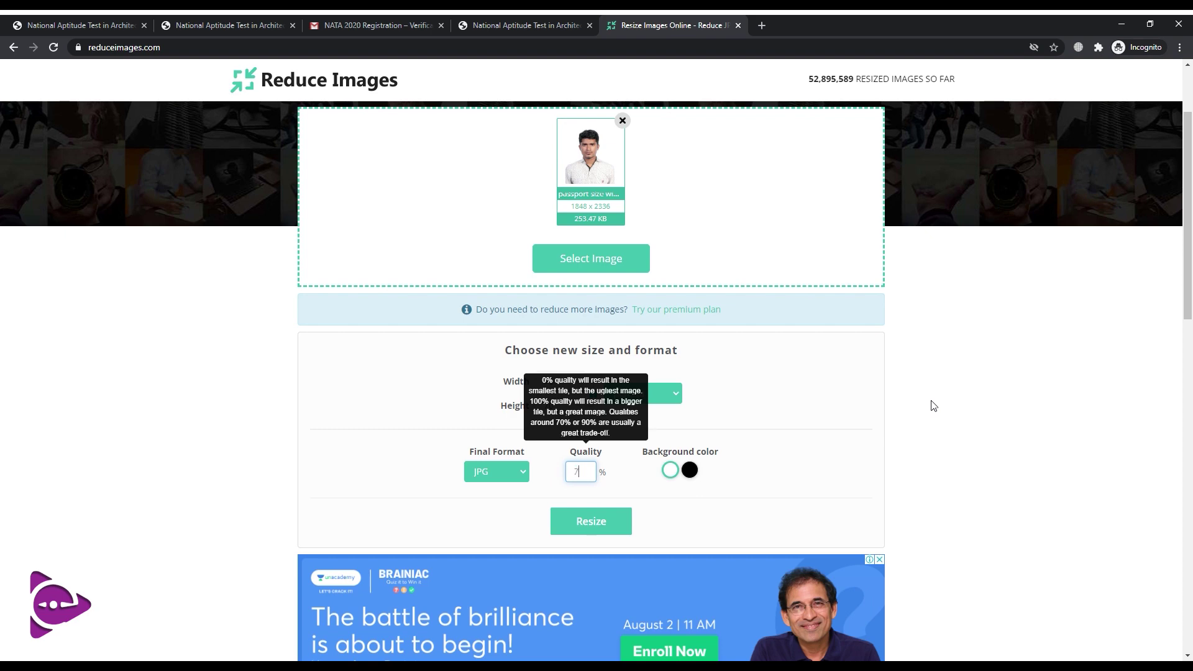
{"action": "type", "text": "70"}
{"action": "scroll", "coordinate": [540, 330], "scroll_direction": "down", "scroll_amount": 3}
{"action": "left_click", "coordinate": [591, 333]}
Resize the photo to 55% width and download it as new.jpg (92.26 KB)
{"action": "scroll", "coordinate": [559, 373], "scroll_direction": "down", "scroll_amount": 1}
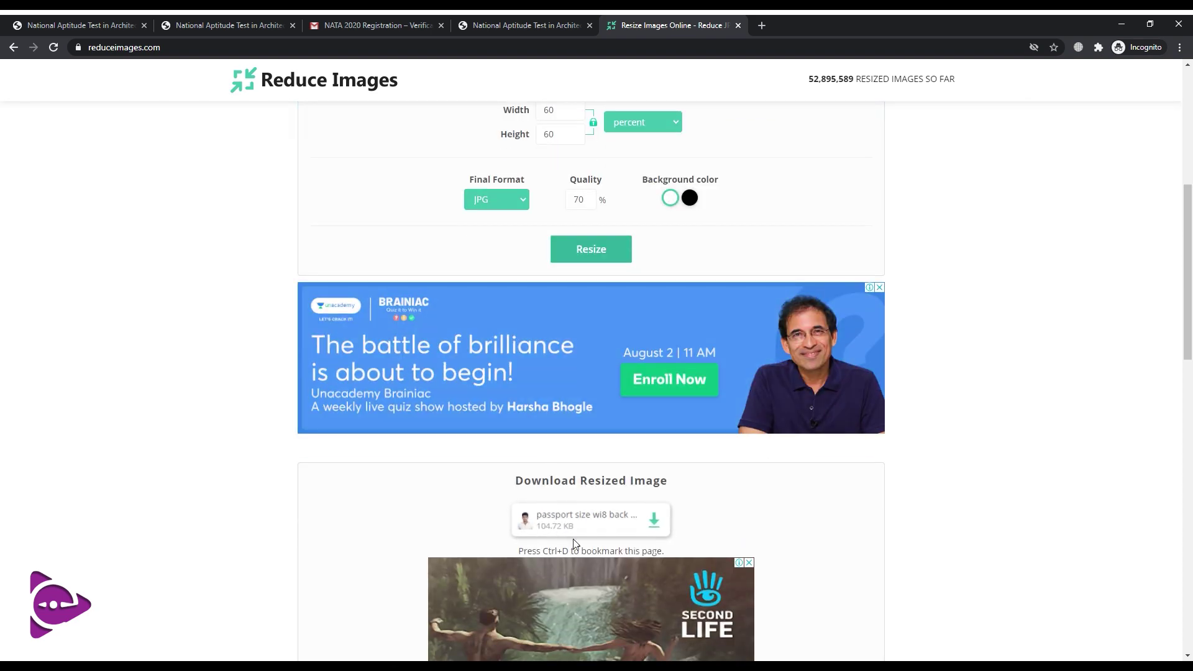
{"action": "scroll", "coordinate": [572, 541], "scroll_direction": "up", "scroll_amount": 6}
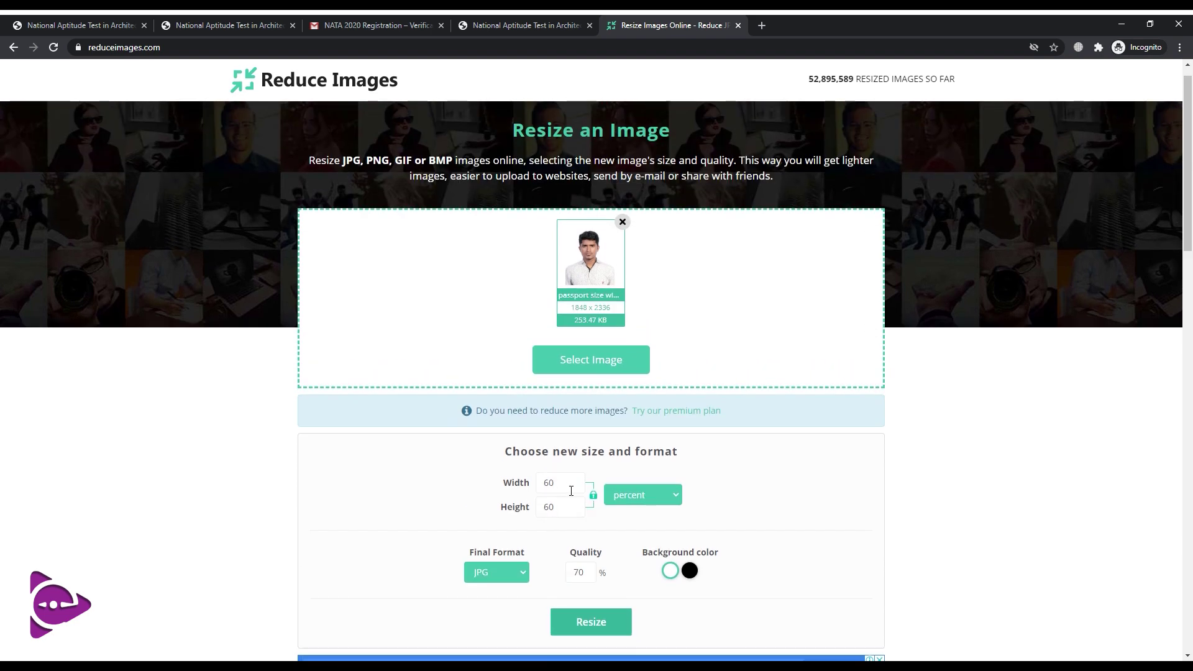
{"action": "double_click", "coordinate": [571, 491]}
{"action": "type", "text": "55"}
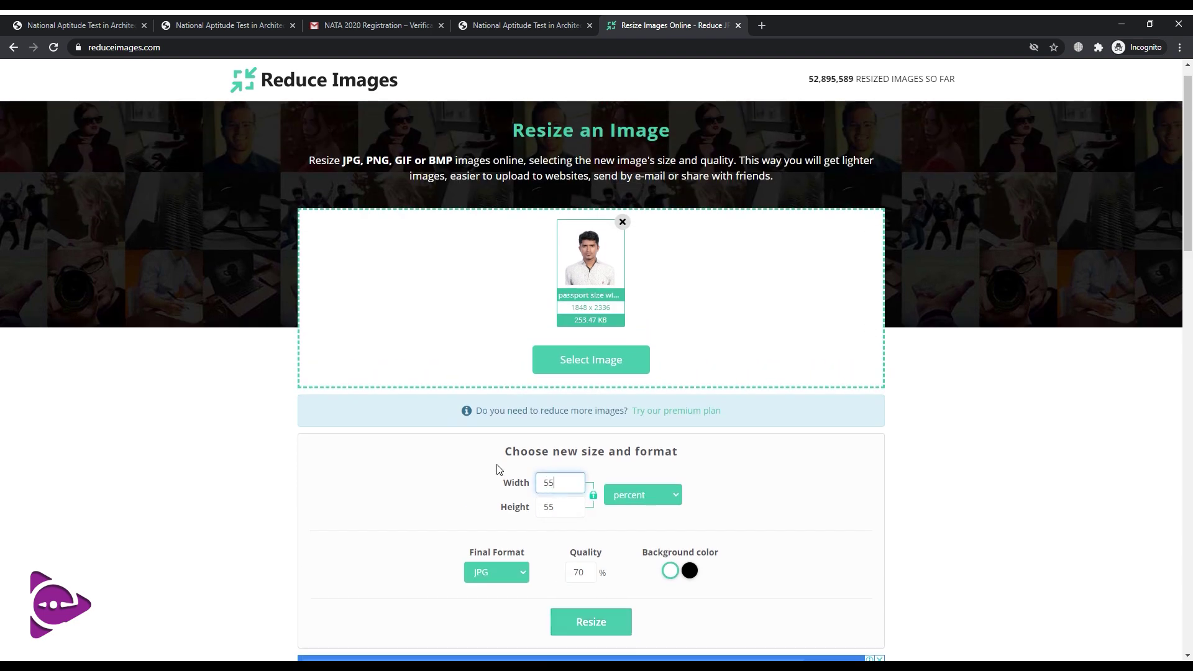
{"action": "left_click", "coordinate": [441, 473]}
{"action": "scroll", "coordinate": [460, 497], "scroll_direction": "down", "scroll_amount": 1}
{"action": "scroll", "coordinate": [460, 497], "scroll_direction": "down", "scroll_amount": 2}
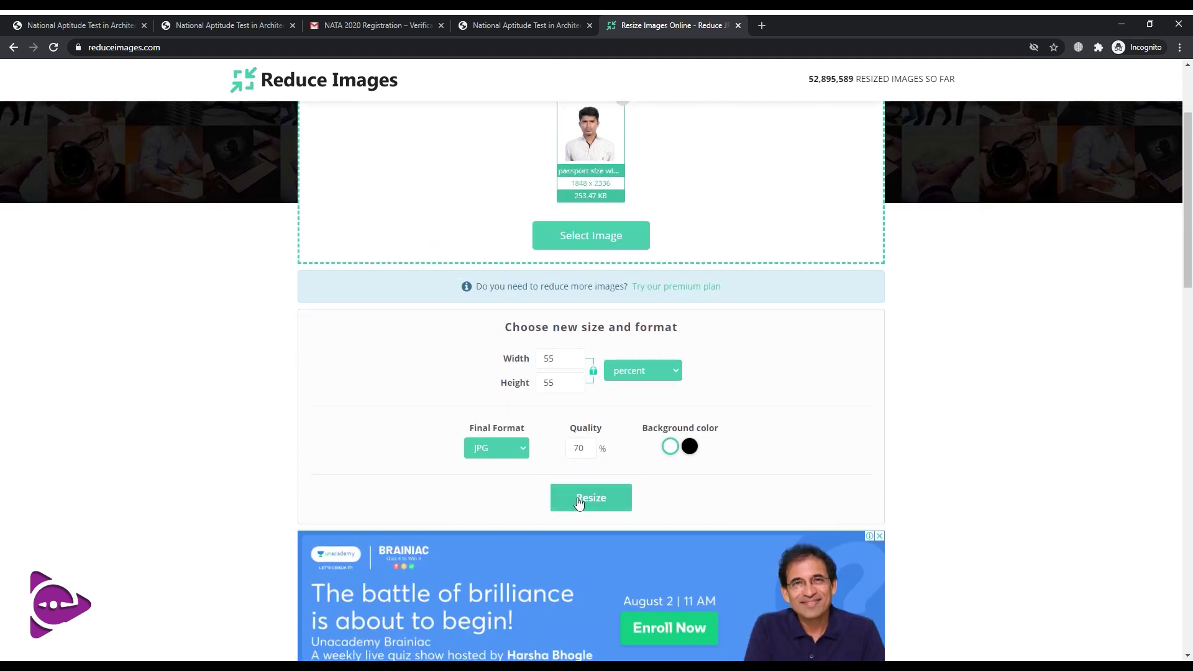
{"action": "left_click", "coordinate": [575, 497]}
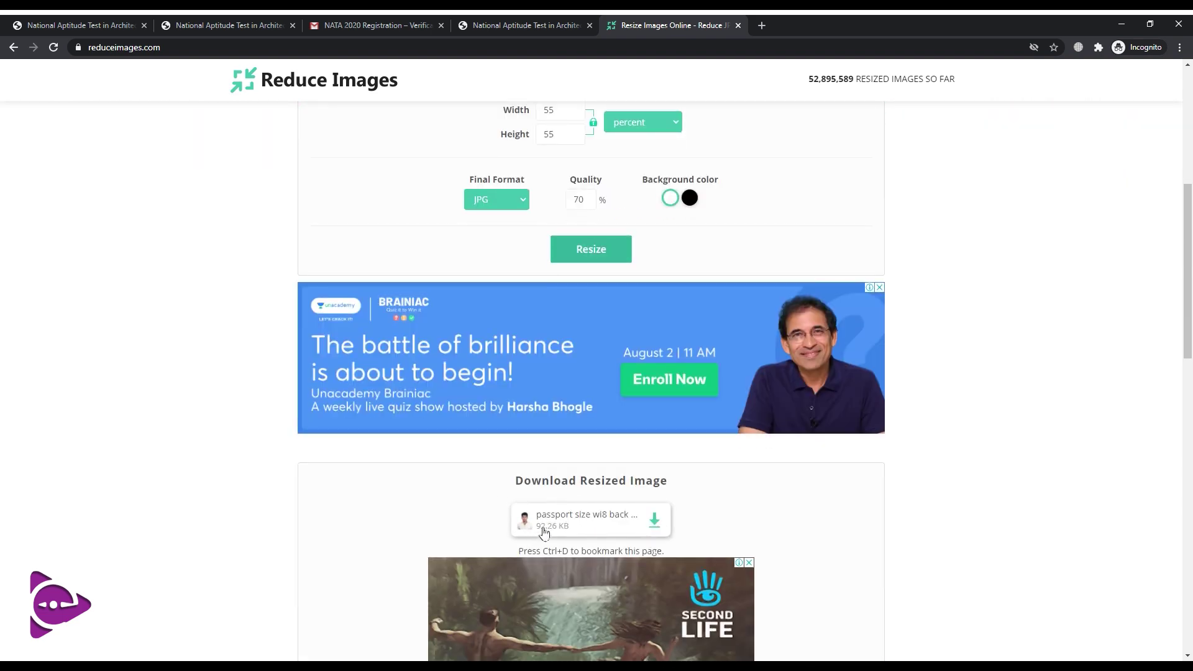
{"action": "left_click", "coordinate": [655, 523]}
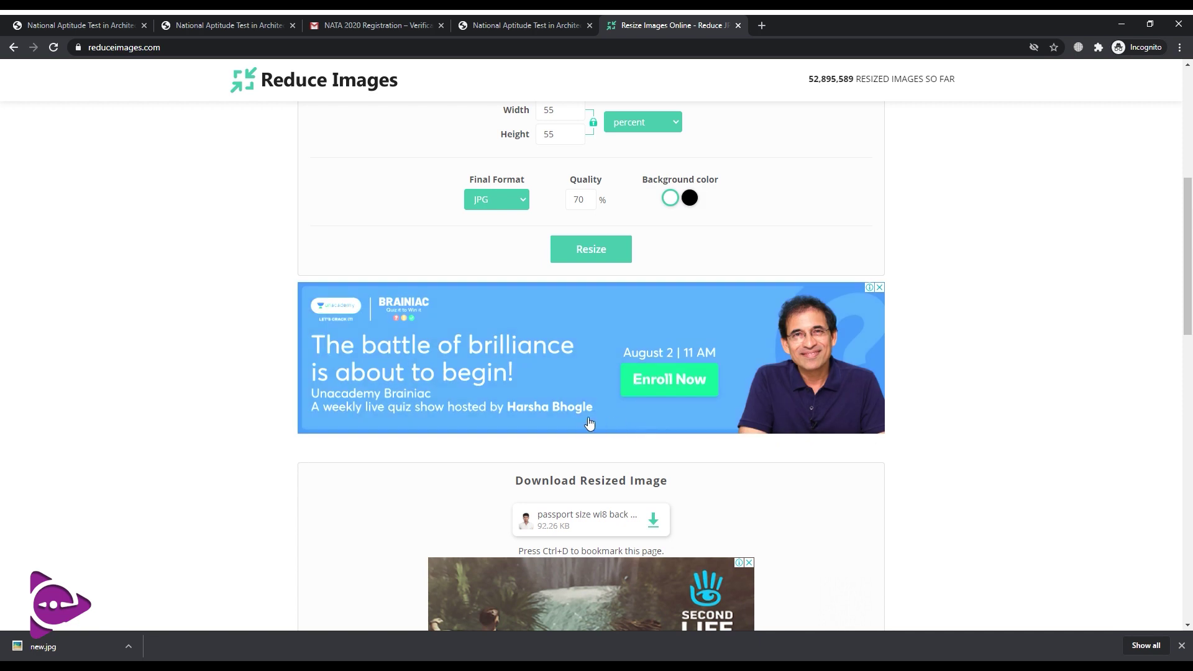
Attach the resized photo and the signature, save, and acknowledge 'Image uploaded successfully.'
{"action": "key", "text": "ctrl+shift+Tab"}
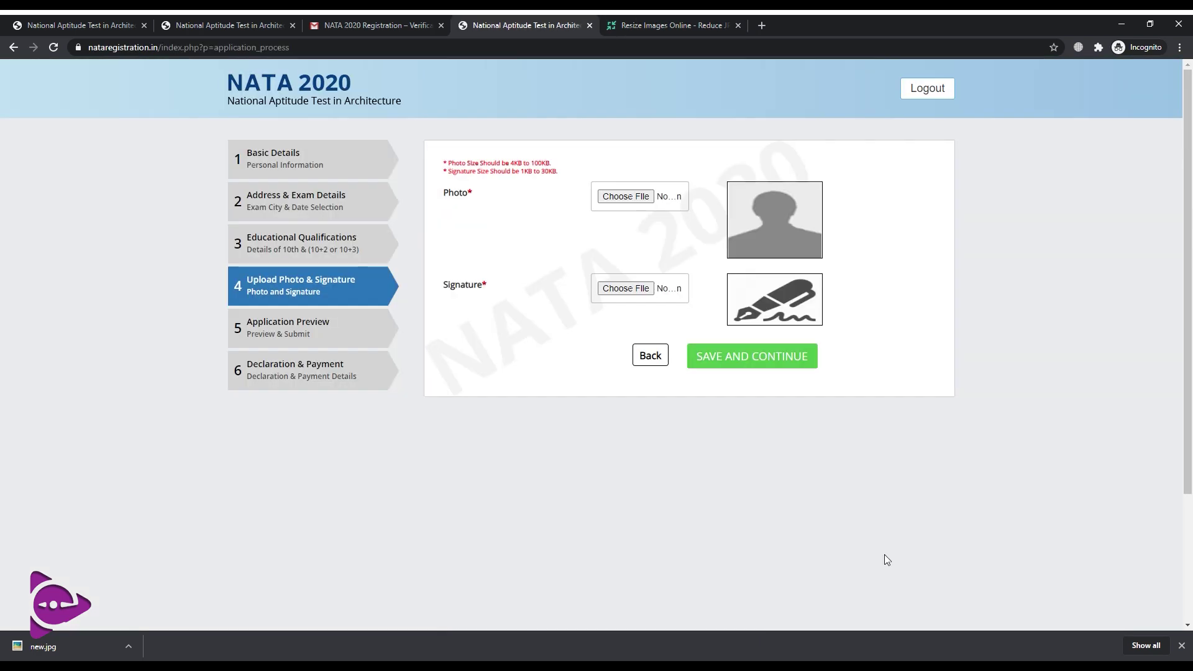
{"action": "left_click", "coordinate": [612, 199]}
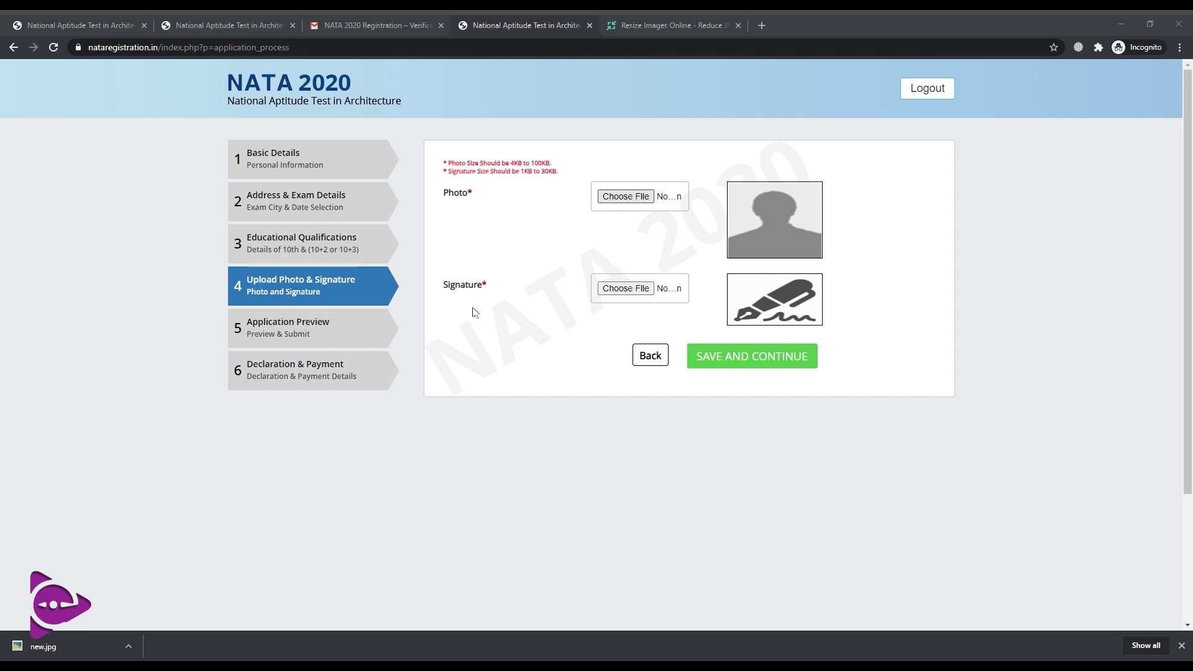
{"action": "left_click", "coordinate": [634, 352]}
{"action": "left_click", "coordinate": [638, 293]}
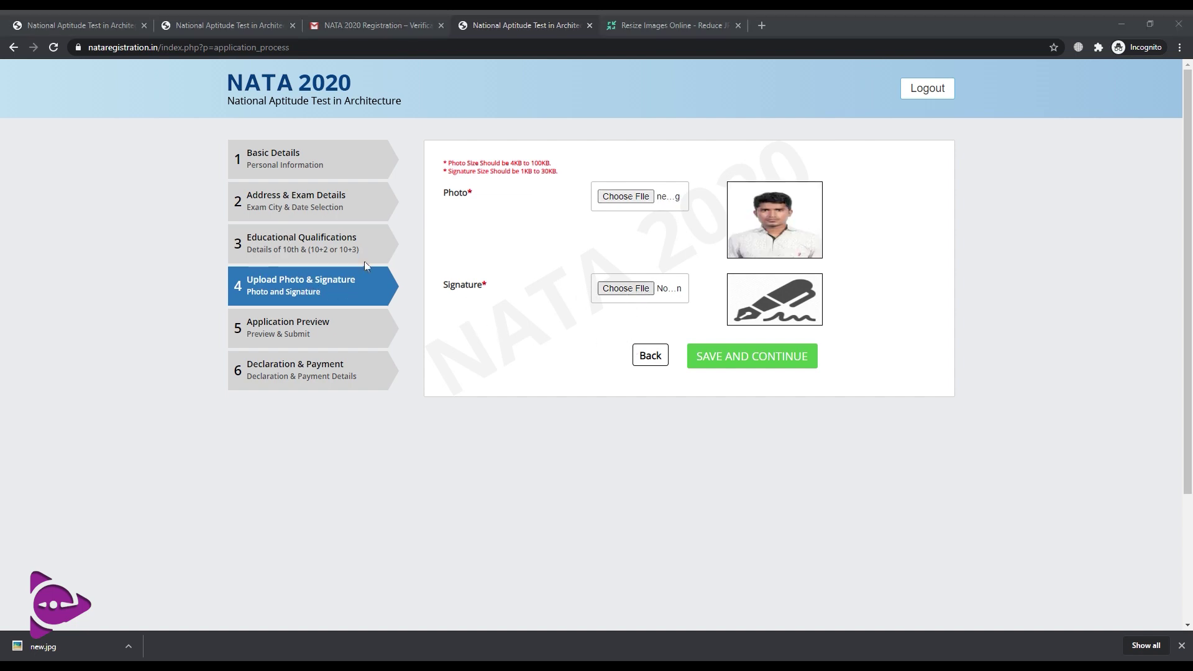
{"action": "left_click", "coordinate": [737, 364]}
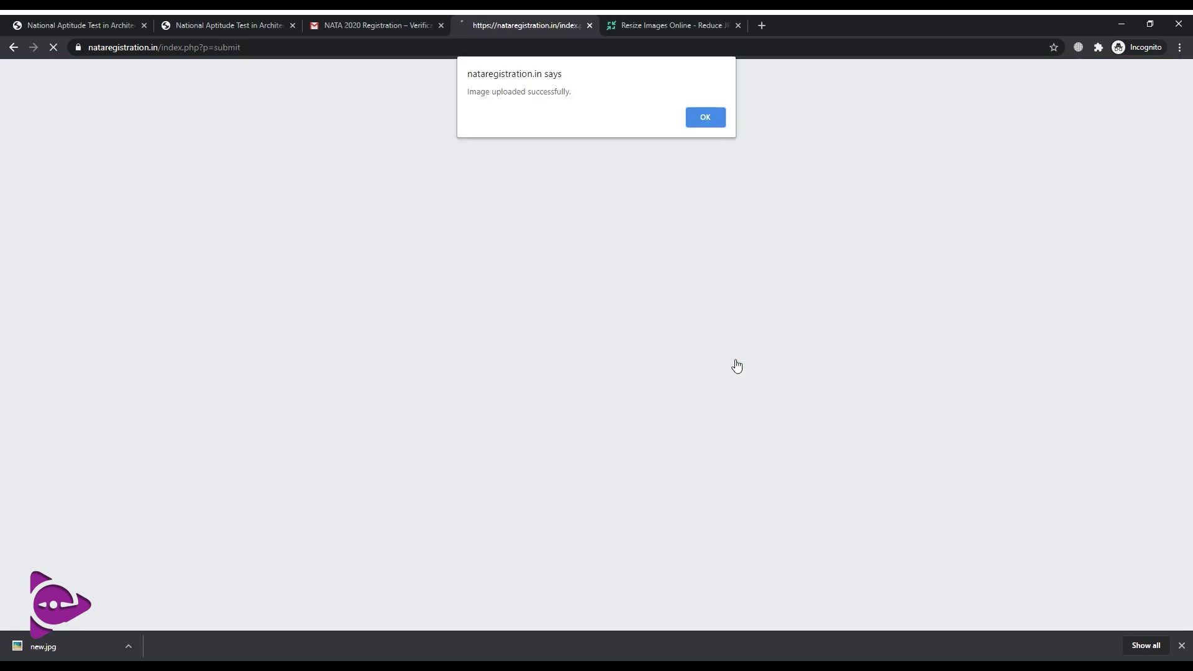
{"action": "left_click", "coordinate": [702, 117]}
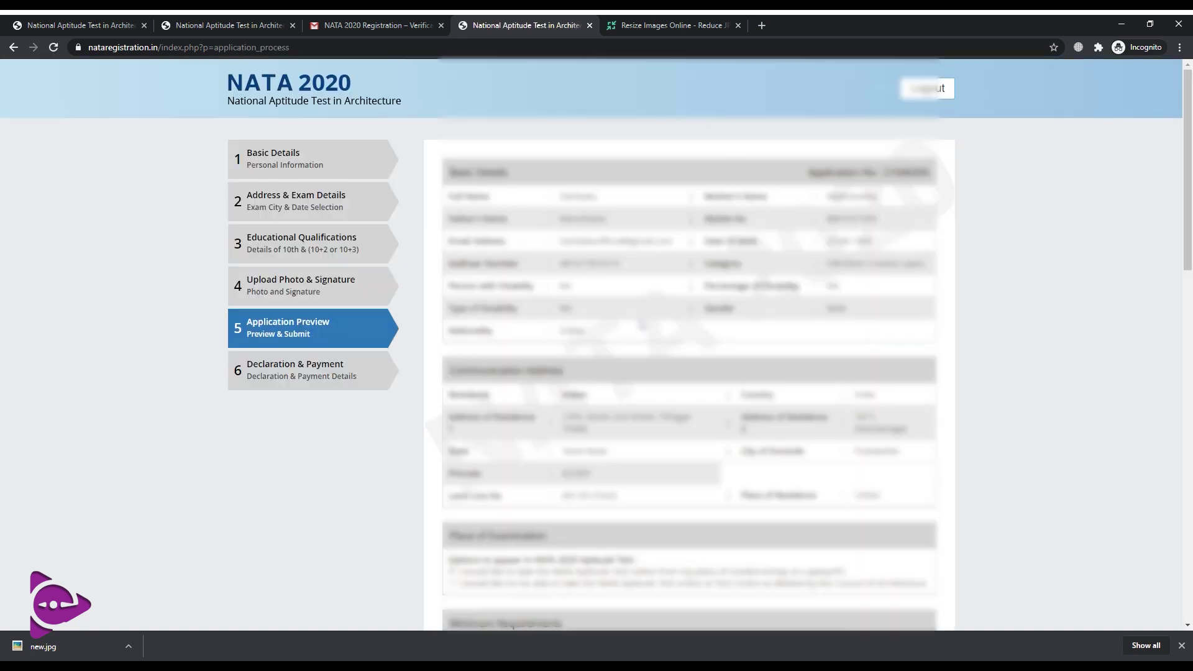
Check the photo and signature in the Application Preview, then save to continue to payment
{"action": "scroll", "coordinate": [640, 325], "scroll_direction": "down", "scroll_amount": 10}
{"action": "scroll", "coordinate": [640, 325], "scroll_direction": "down", "scroll_amount": 5}
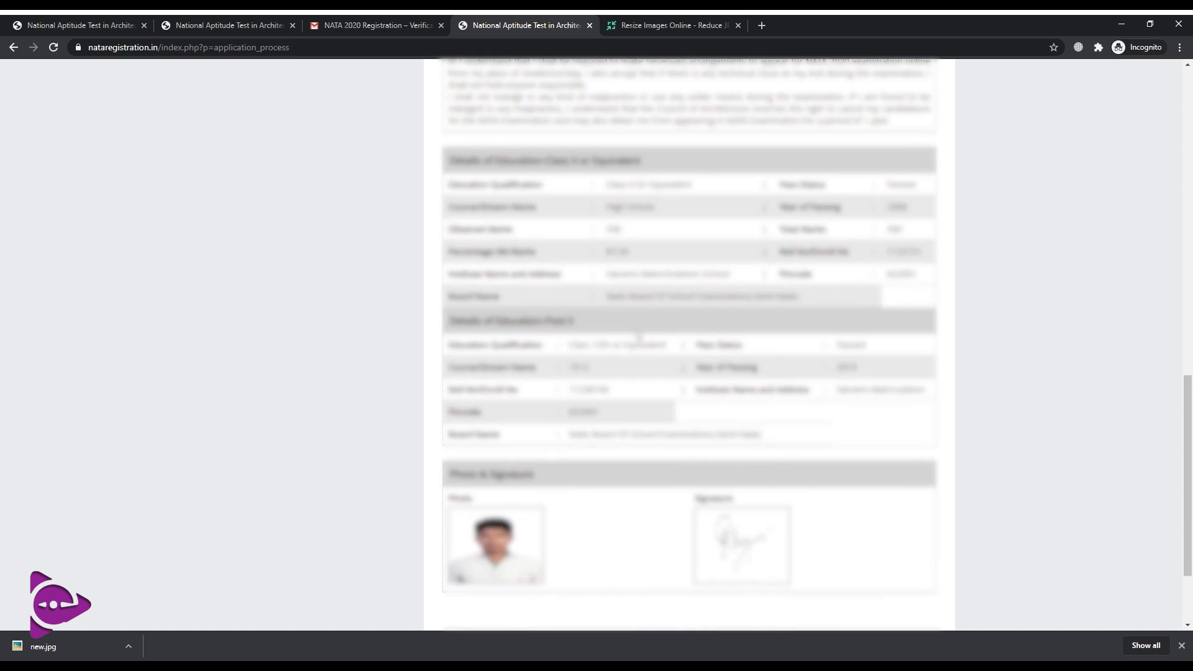
{"action": "scroll", "coordinate": [709, 419], "scroll_direction": "up", "scroll_amount": 10}
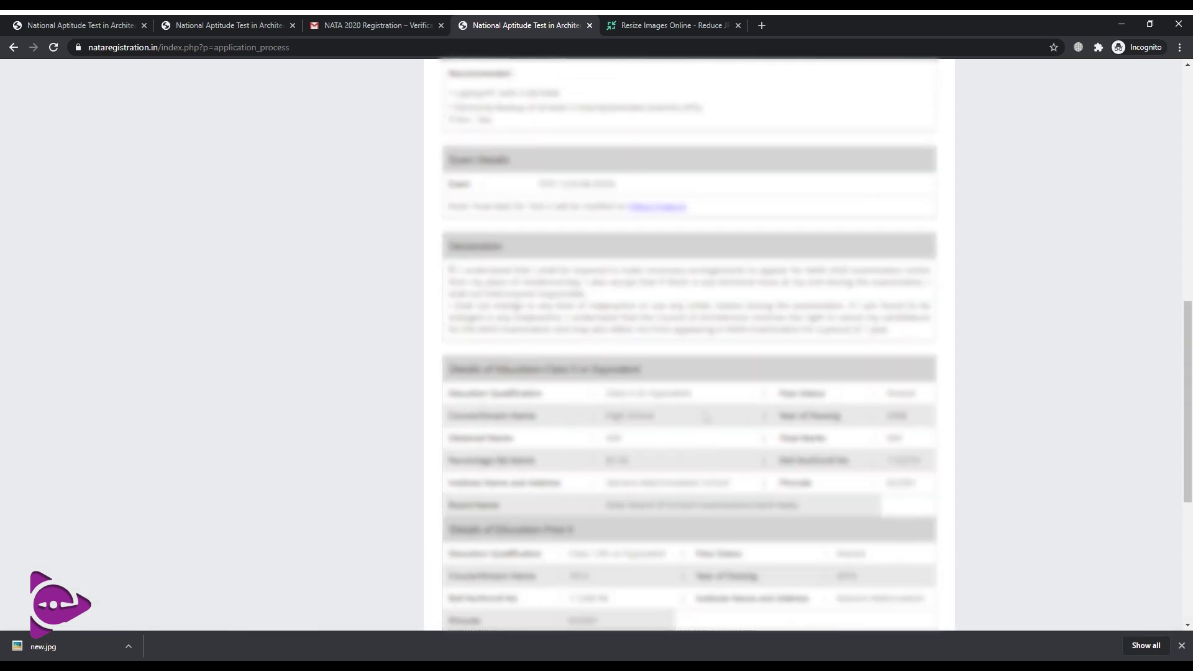
{"action": "scroll", "coordinate": [689, 341], "scroll_direction": "up", "scroll_amount": 2}
{"action": "scroll", "coordinate": [690, 341], "scroll_direction": "down", "scroll_amount": 10}
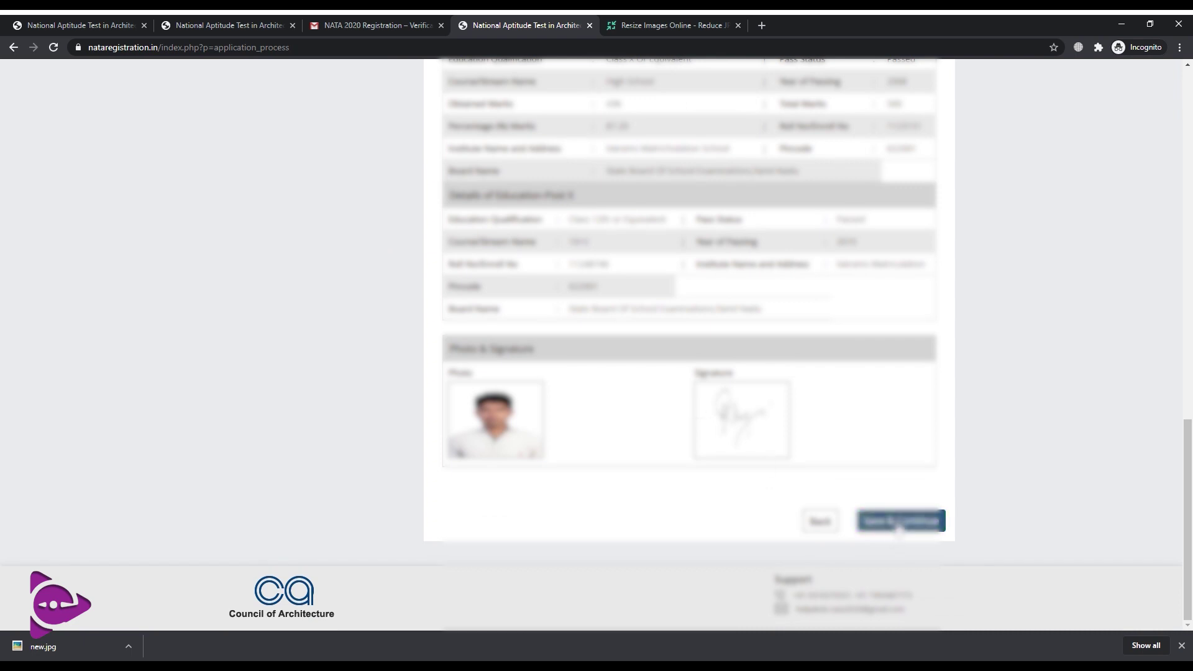
{"action": "left_click", "coordinate": [898, 523]}
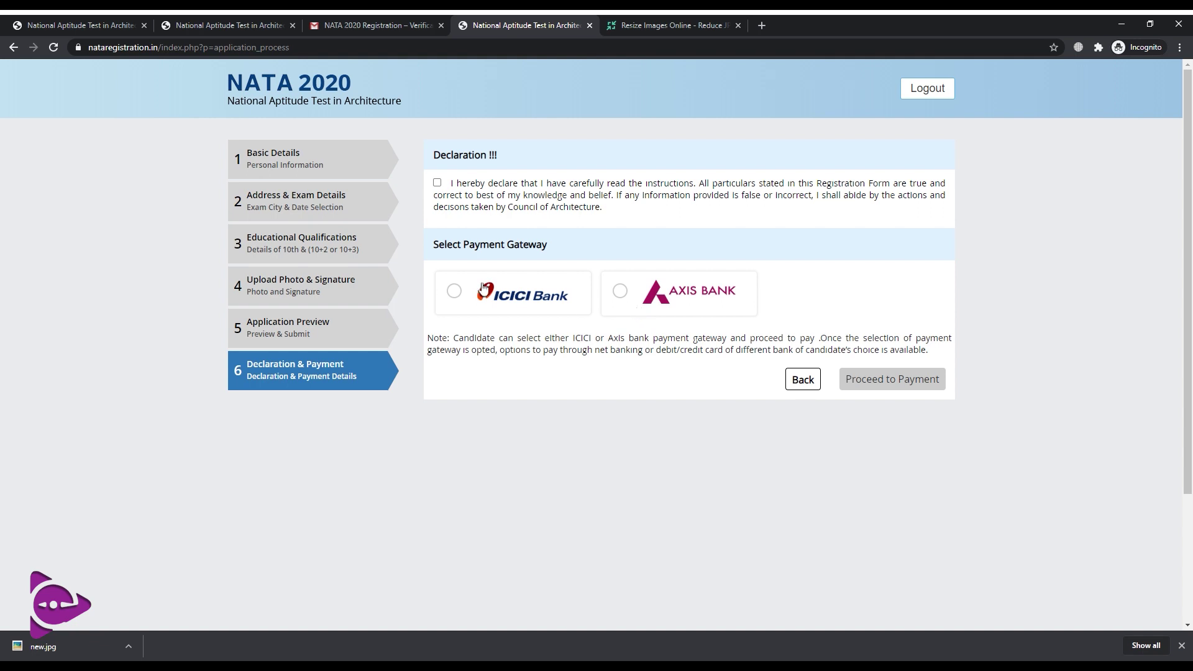
Accept the declaration, pick the ICICI Bank gateway, and confirm the 2000 INR charge
{"action": "left_click", "coordinate": [437, 183]}
{"action": "left_click", "coordinate": [454, 291]}
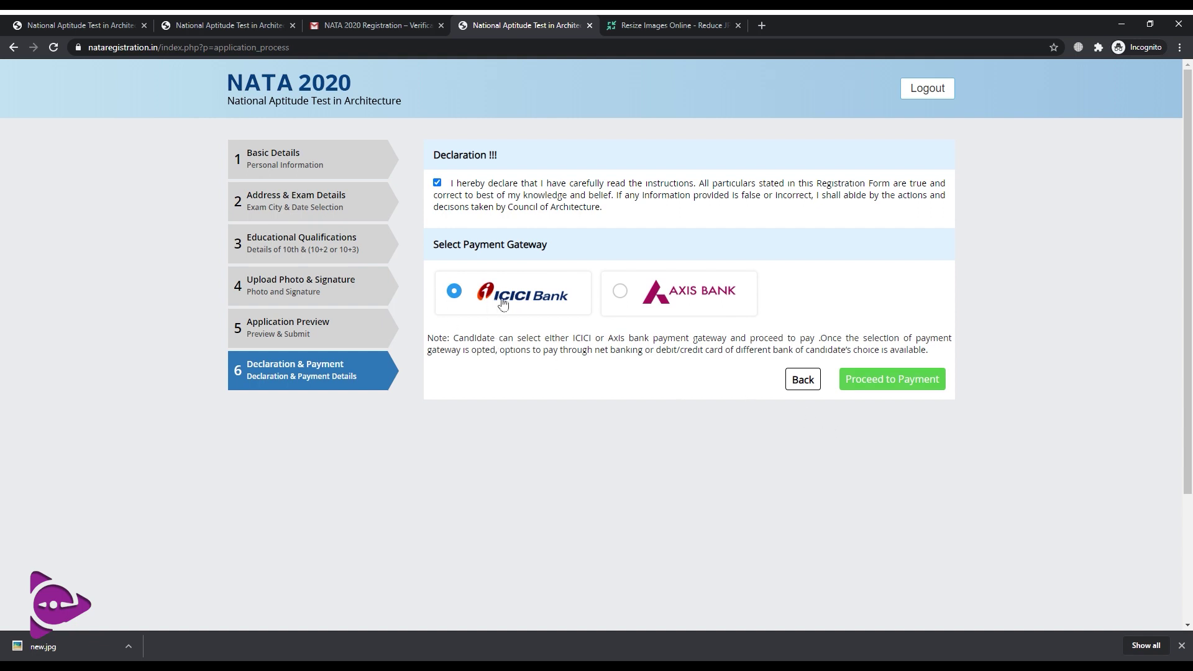
{"action": "left_click", "coordinate": [926, 382]}
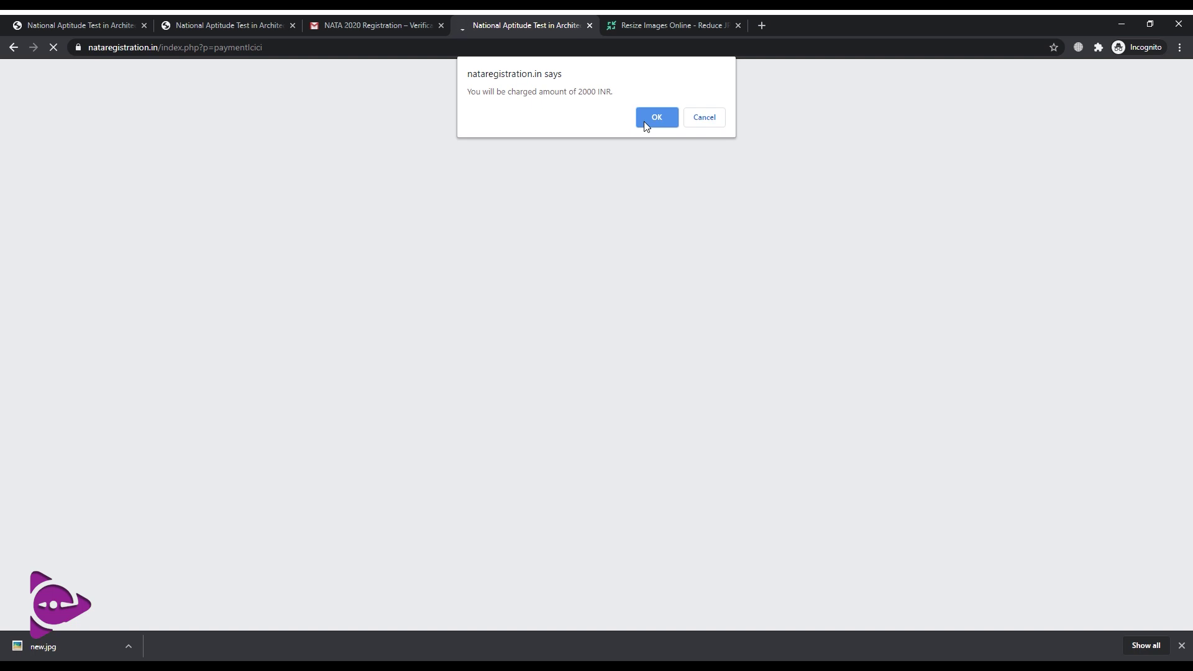
{"action": "left_click", "coordinate": [643, 122]}
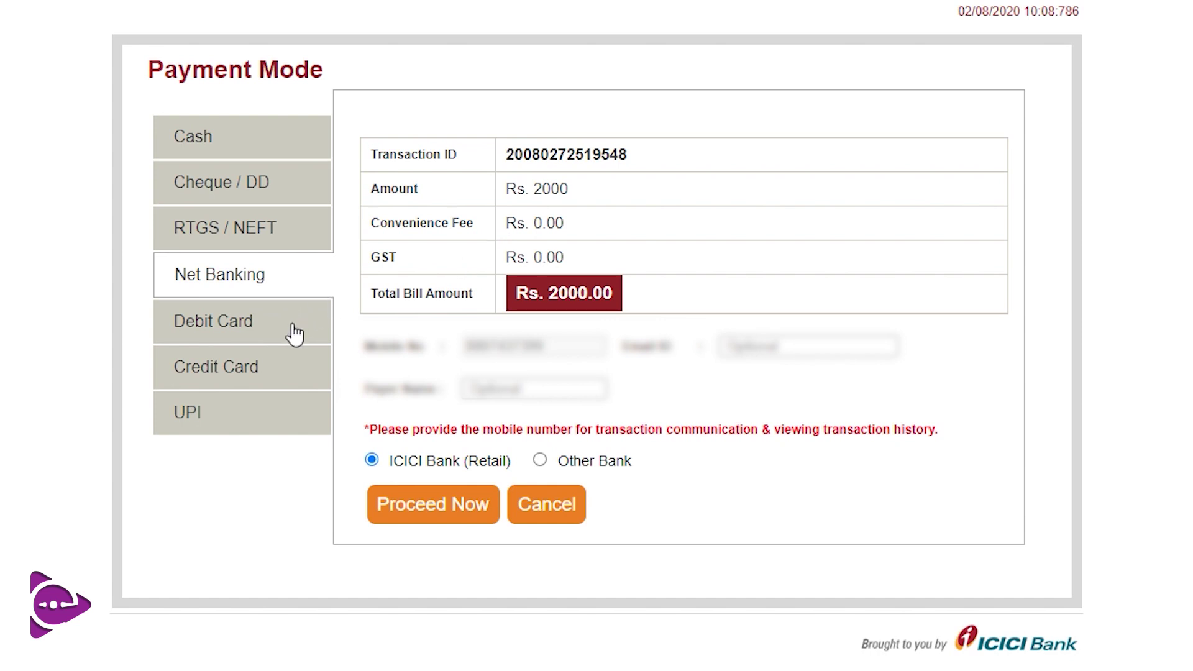
Pay the Rs. 2000 fee using the UPI option on ICICI eazypay
{"action": "left_click", "coordinate": [236, 419]}
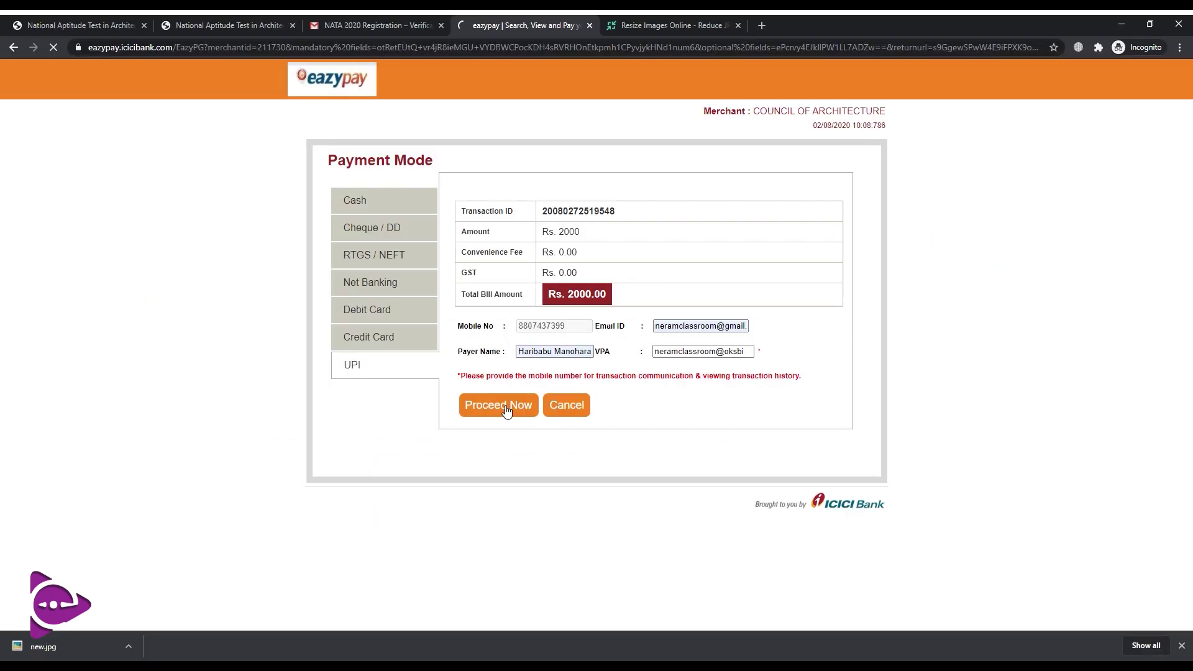
{"action": "left_click", "coordinate": [433, 479]}
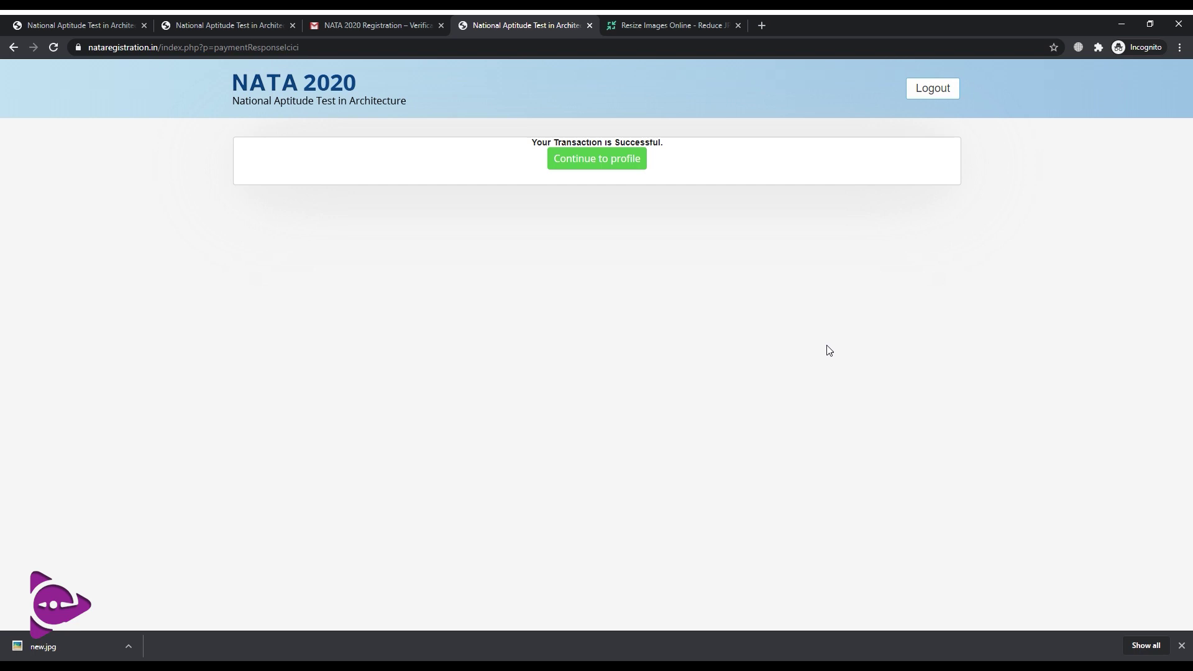
Go to the candidate profile and review its address, exam mode and education details
{"action": "left_click", "coordinate": [619, 160]}
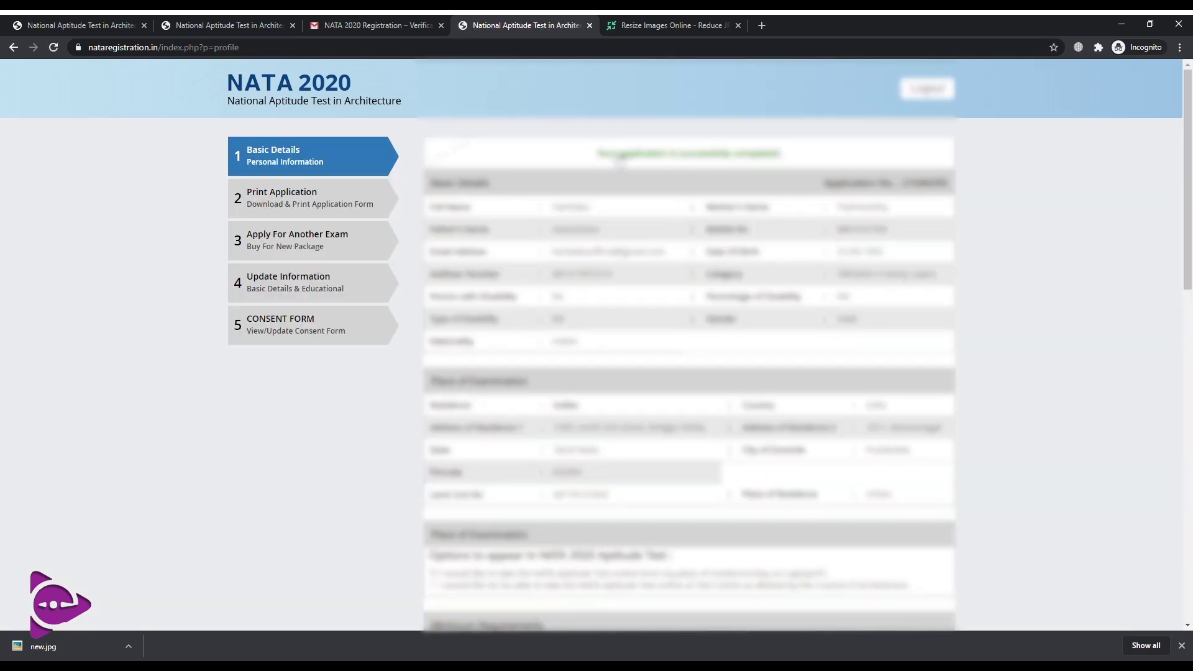
{"action": "scroll", "coordinate": [1028, 380], "scroll_direction": "down", "scroll_amount": 7}
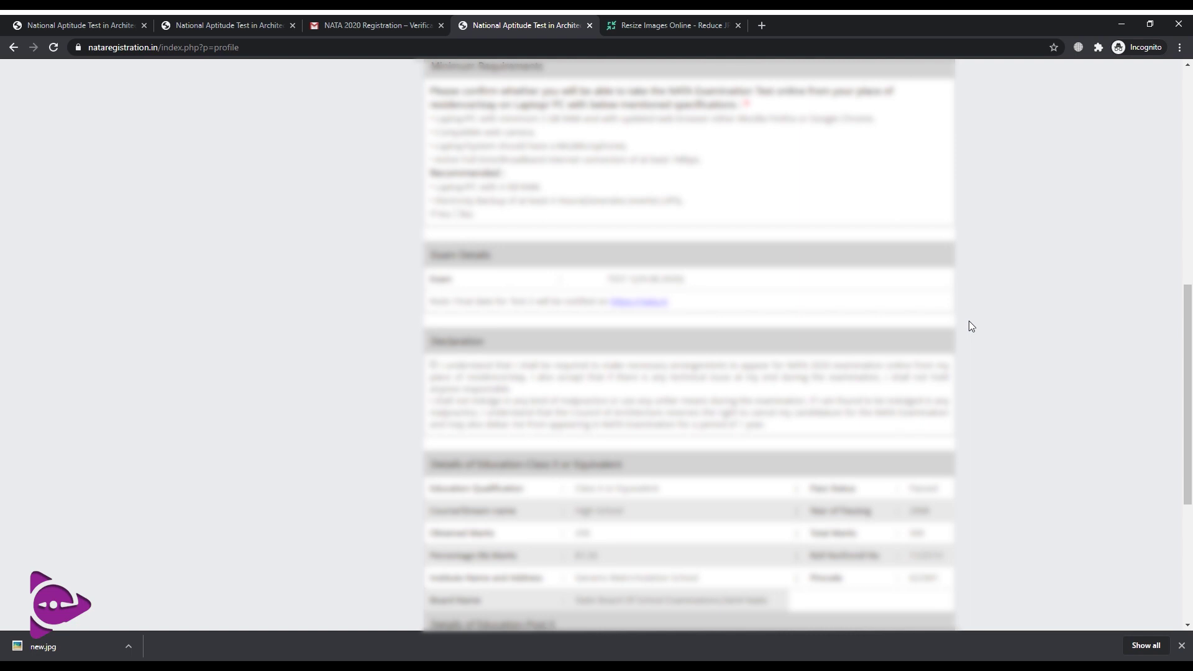
{"action": "scroll", "coordinate": [971, 326], "scroll_direction": "up", "scroll_amount": 4}
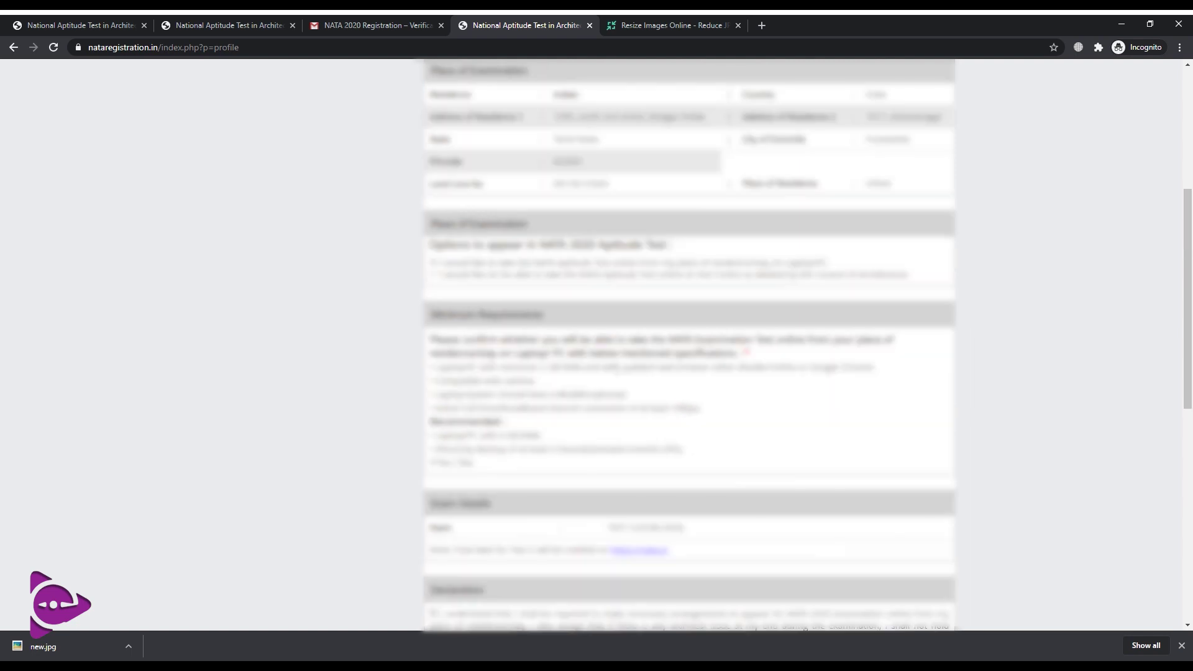